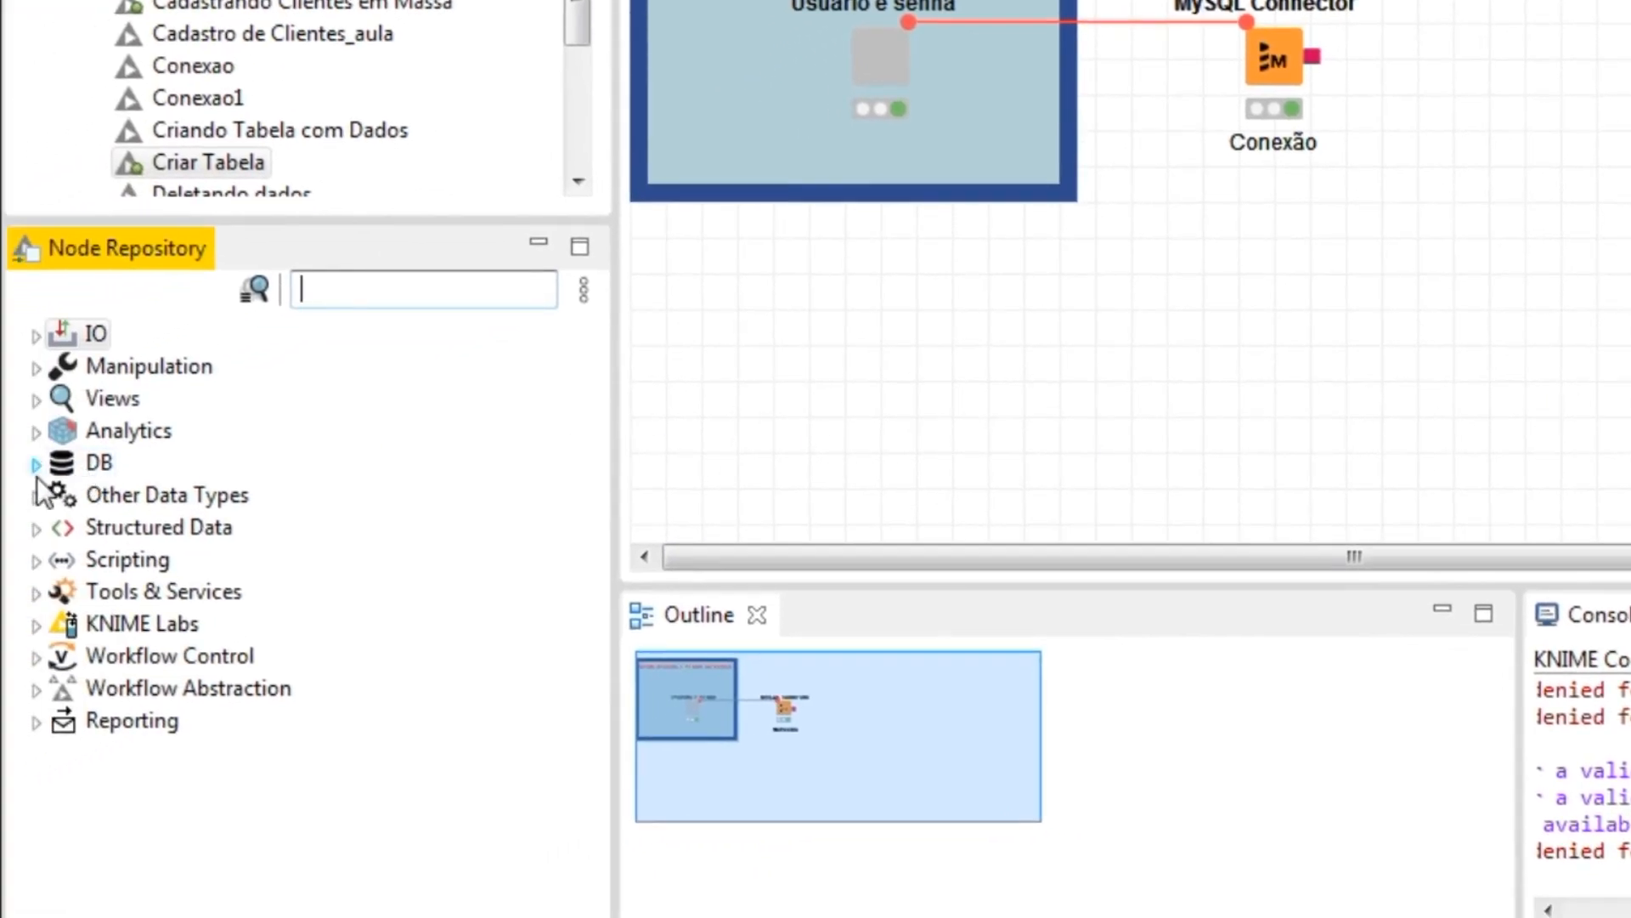
- Add a DB Table Creator node to the workflow and connect the MySQL Connector's output to its database input
left_click(37, 464)
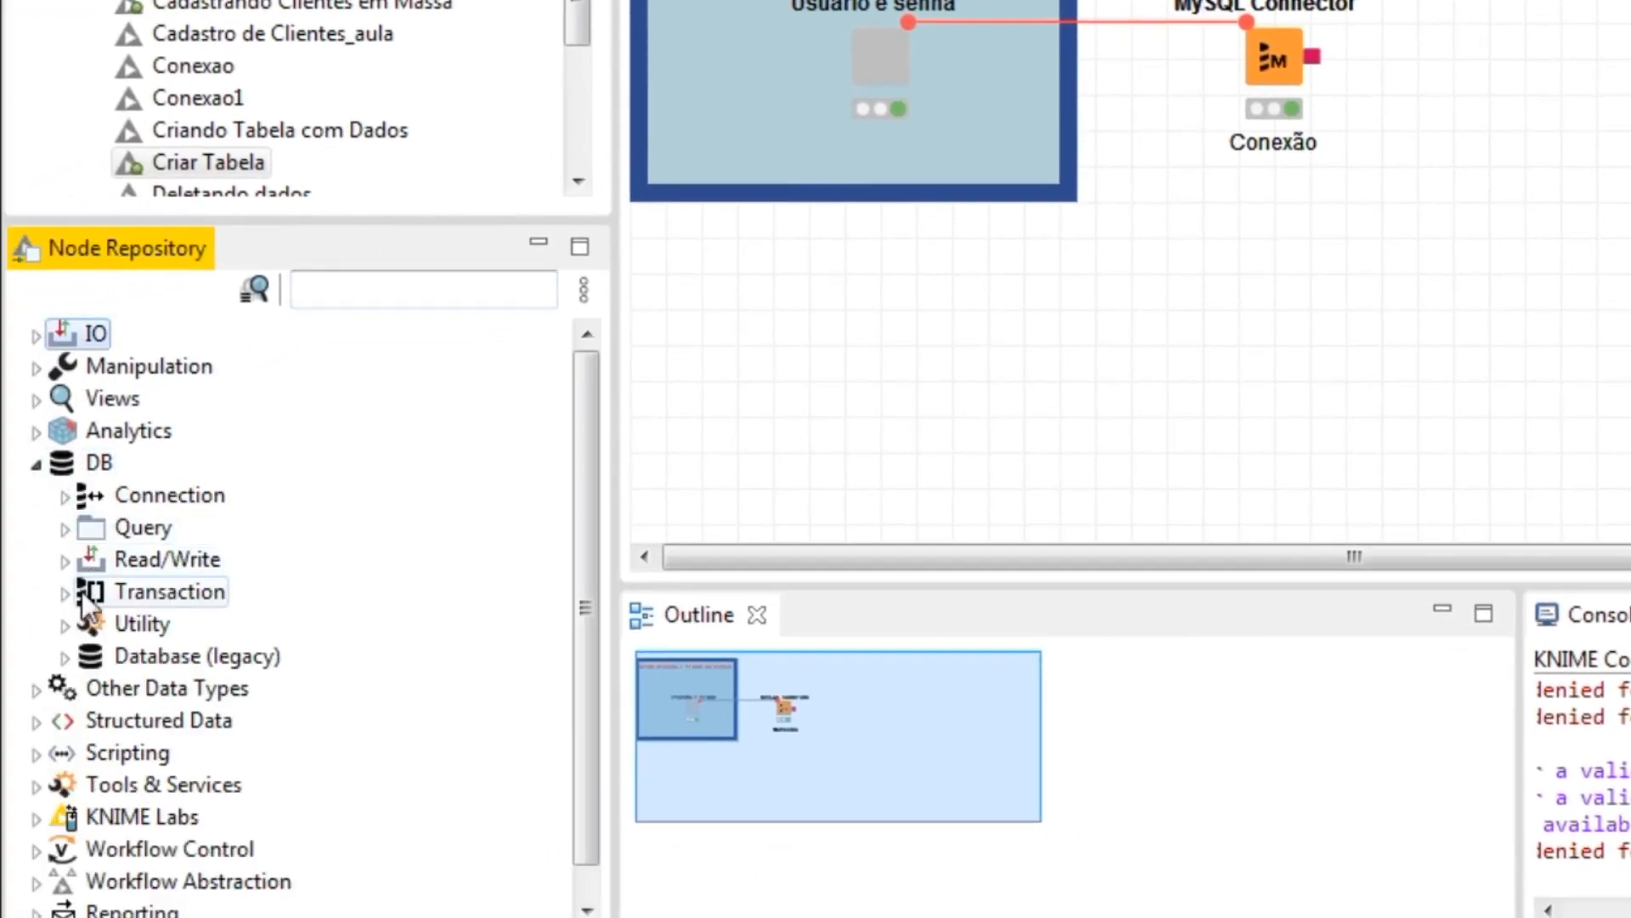
left_click(66, 626)
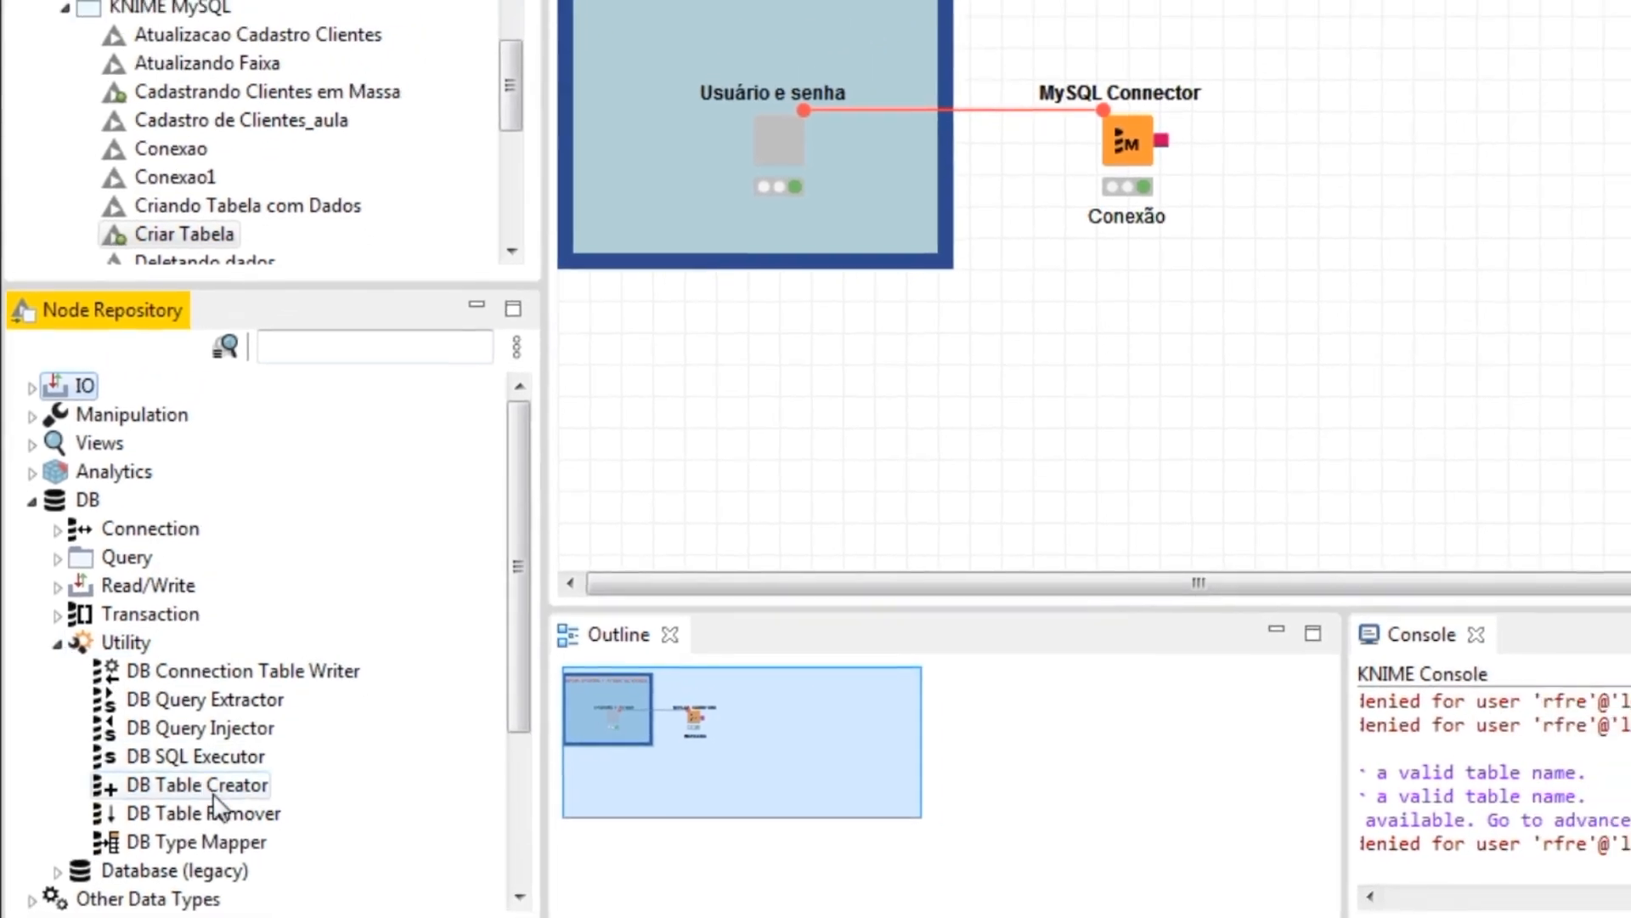
left_click_drag(212, 794, 1557, 169)
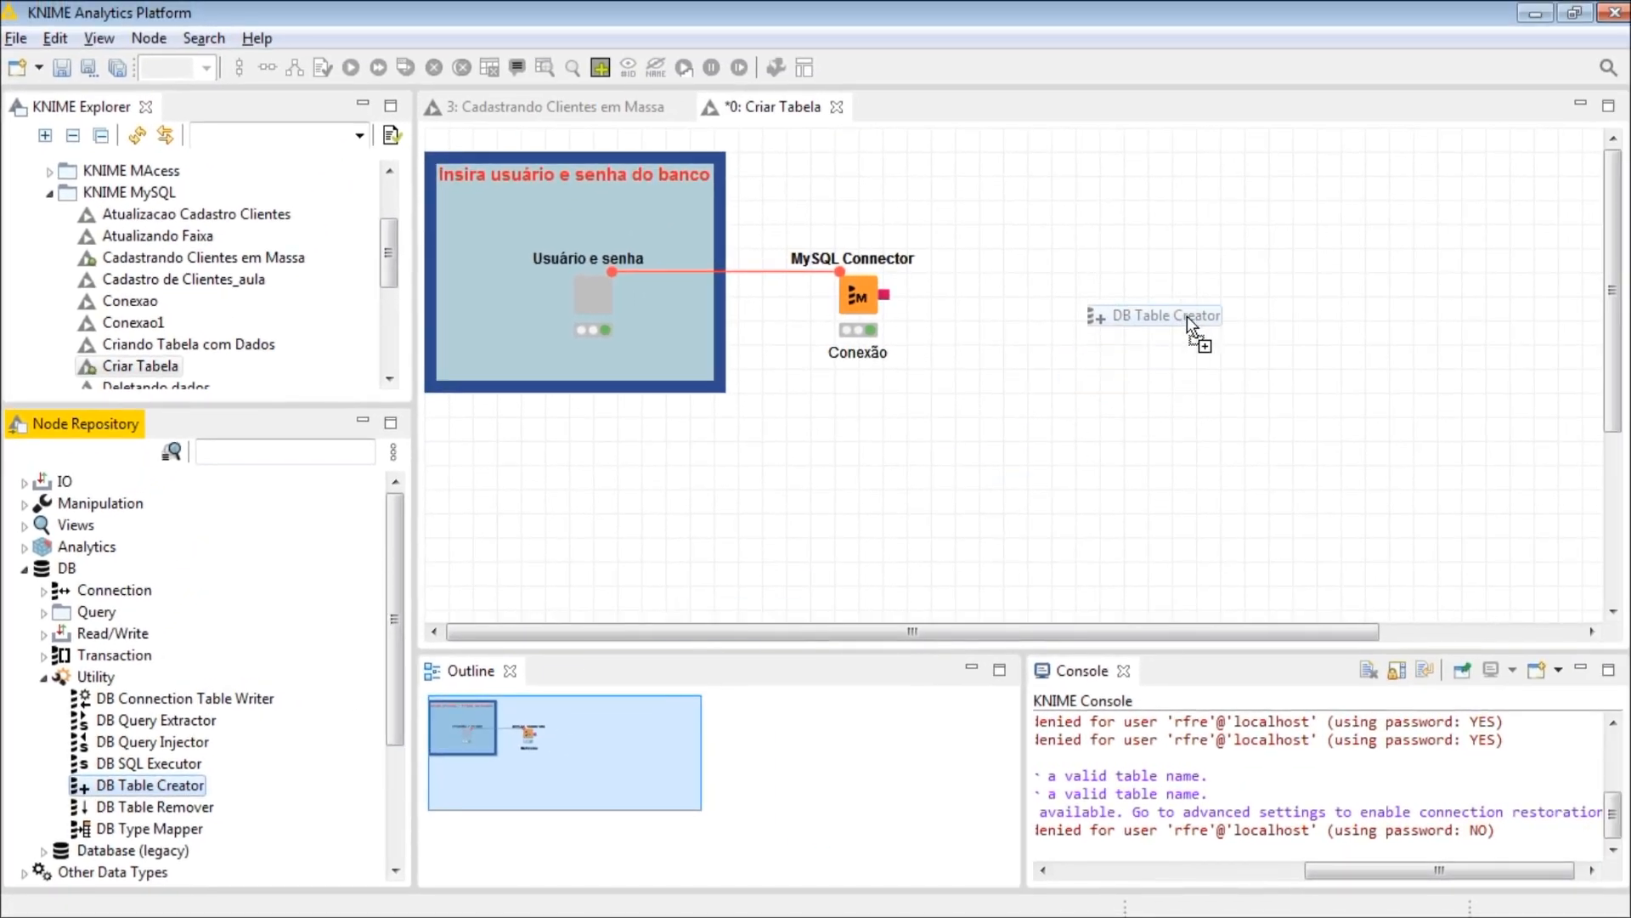
left_click_drag(1186, 316, 1201, 306)
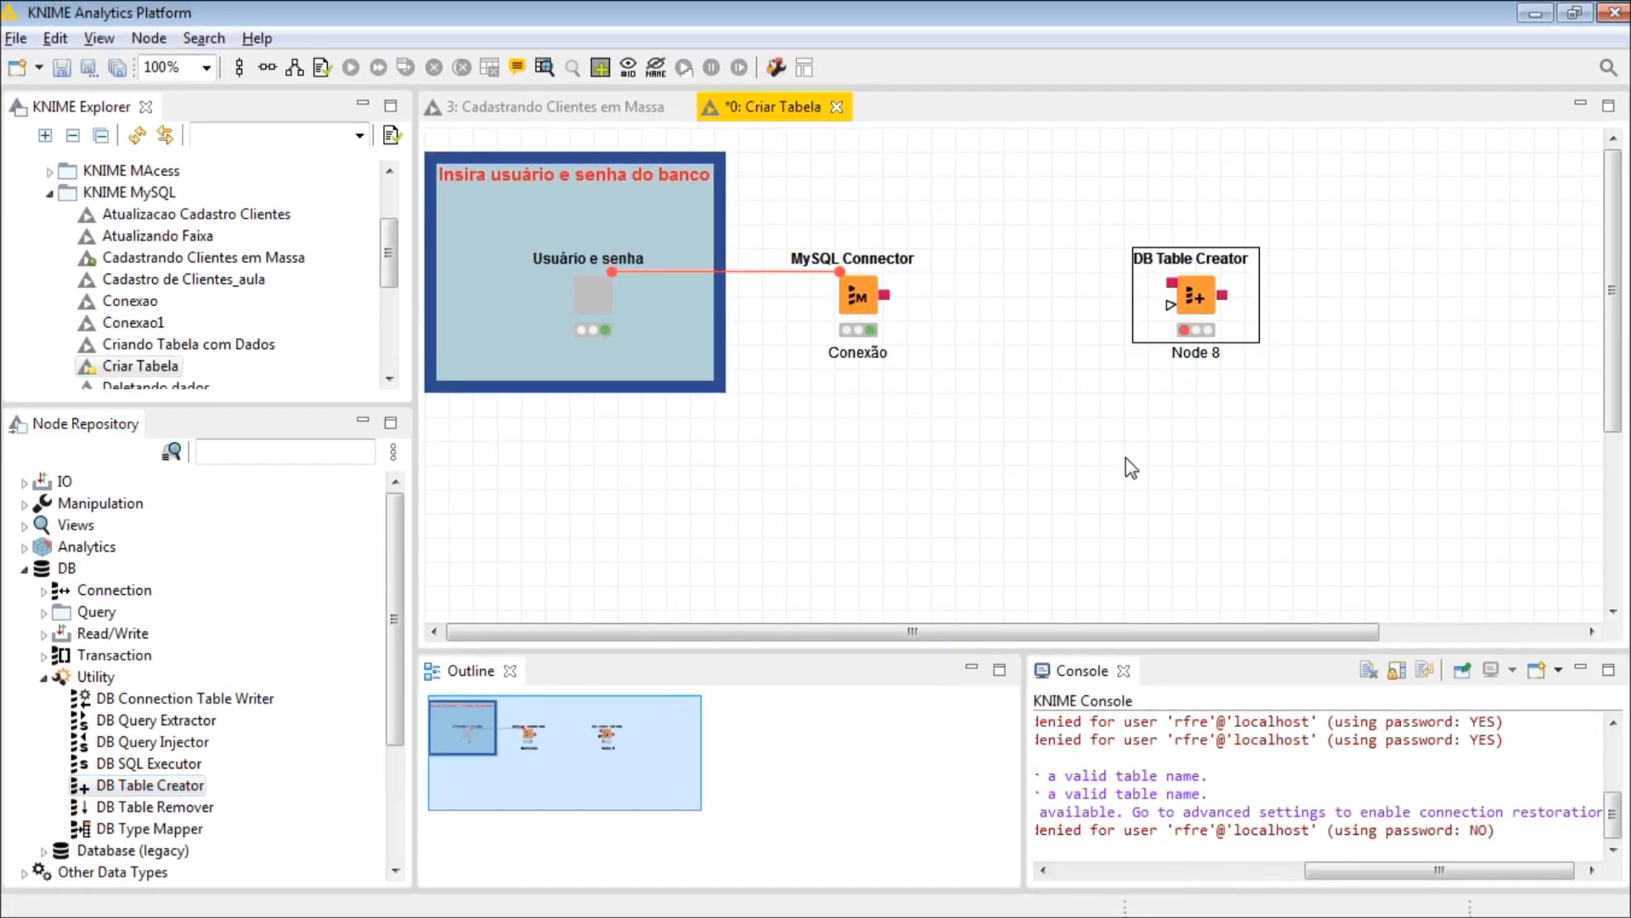
left_click_drag(884, 295, 1156, 347)
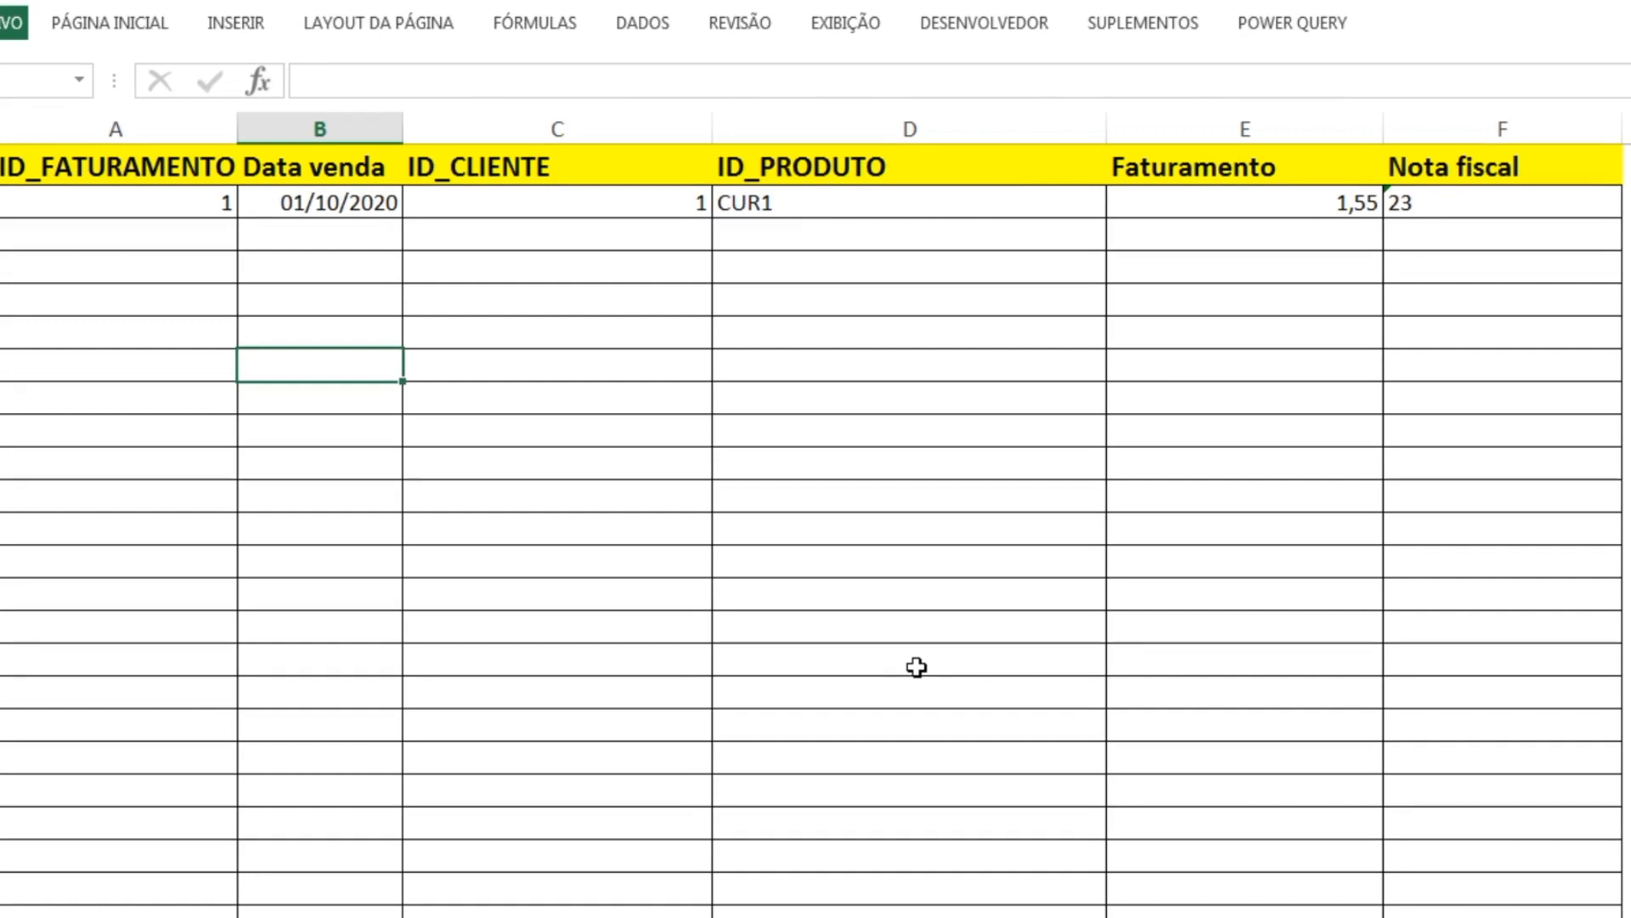
- Switch to the Excel sheet and examine the Data venda, ID_CLIENTE, ID_PRODUTO, Faturamento and Nota fiscal columns and the first data row
left_click(340, 132)
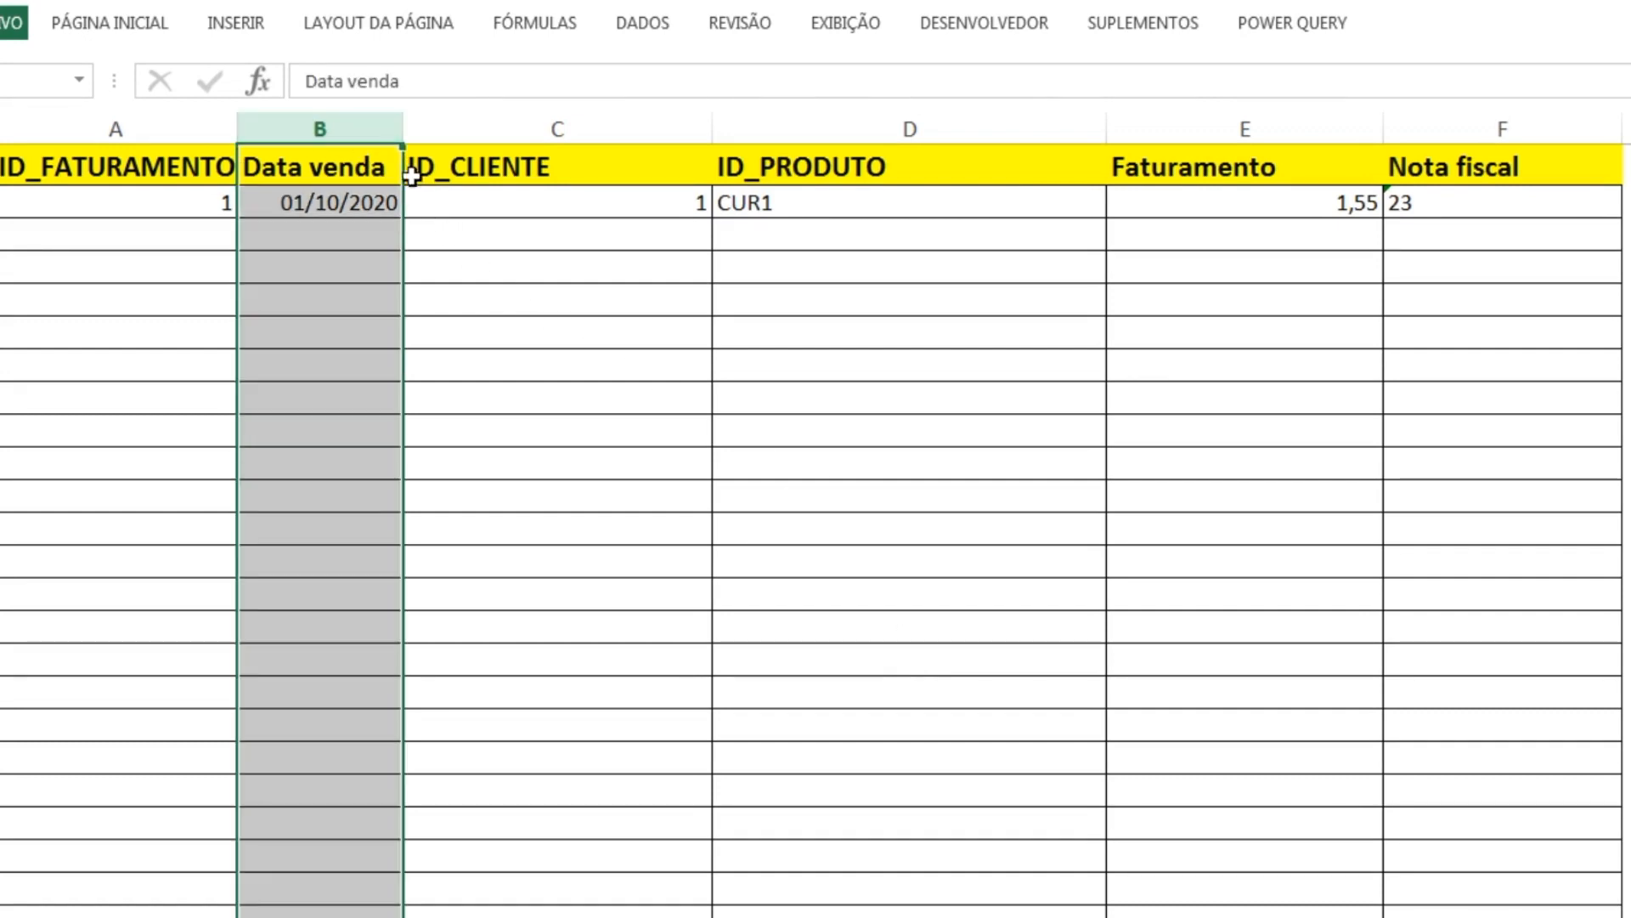
left_click(539, 117)
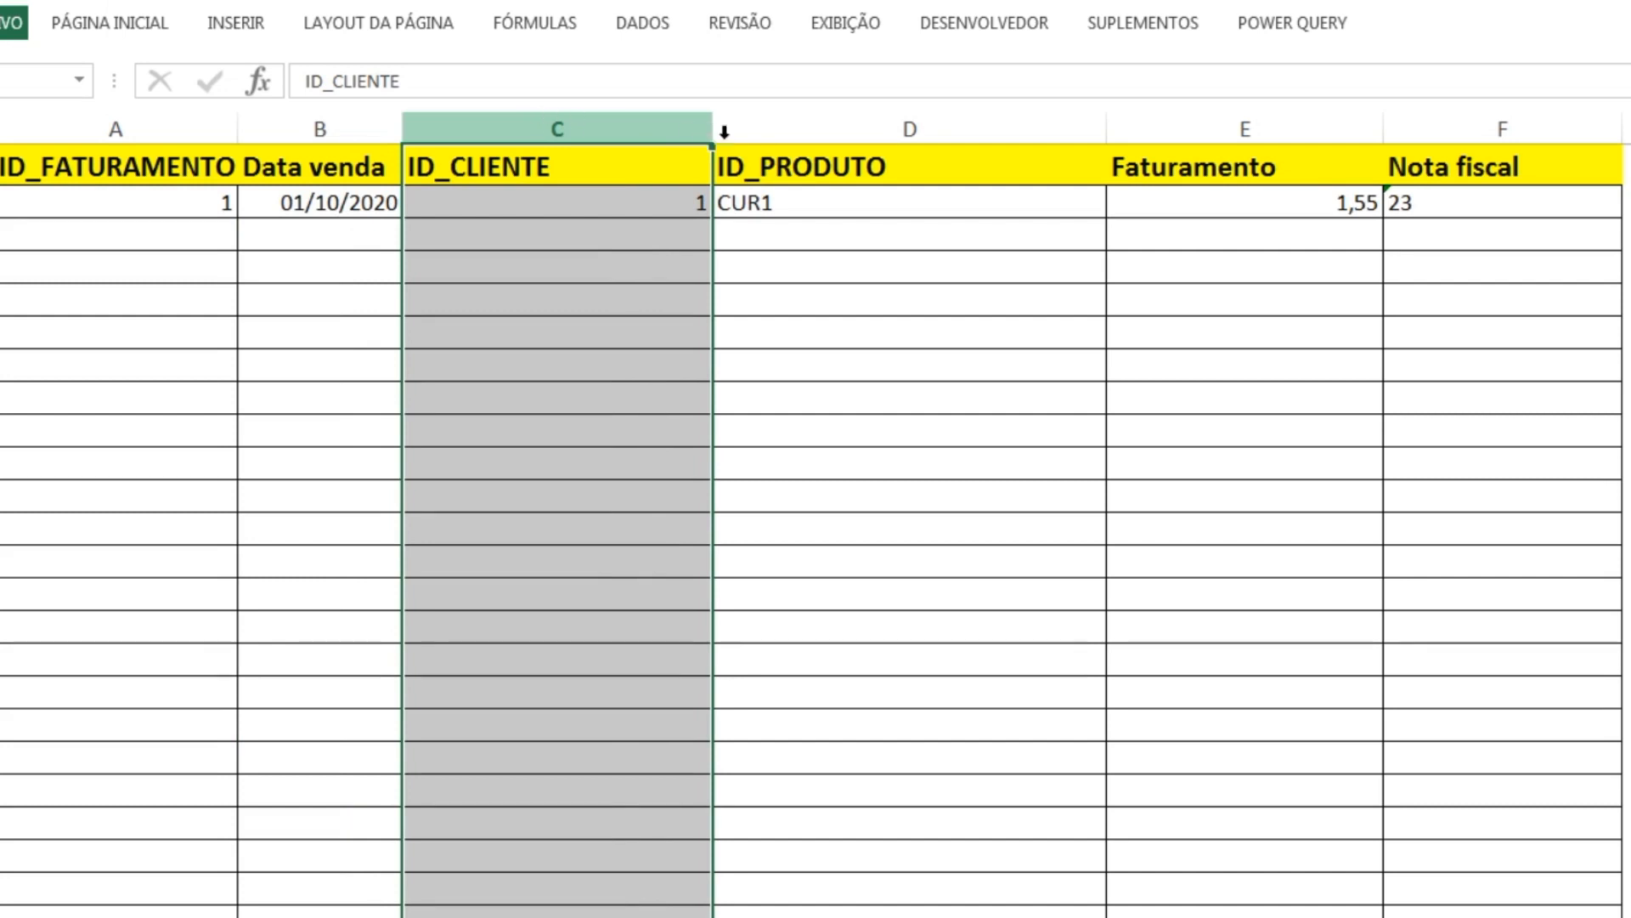
left_click(800, 132)
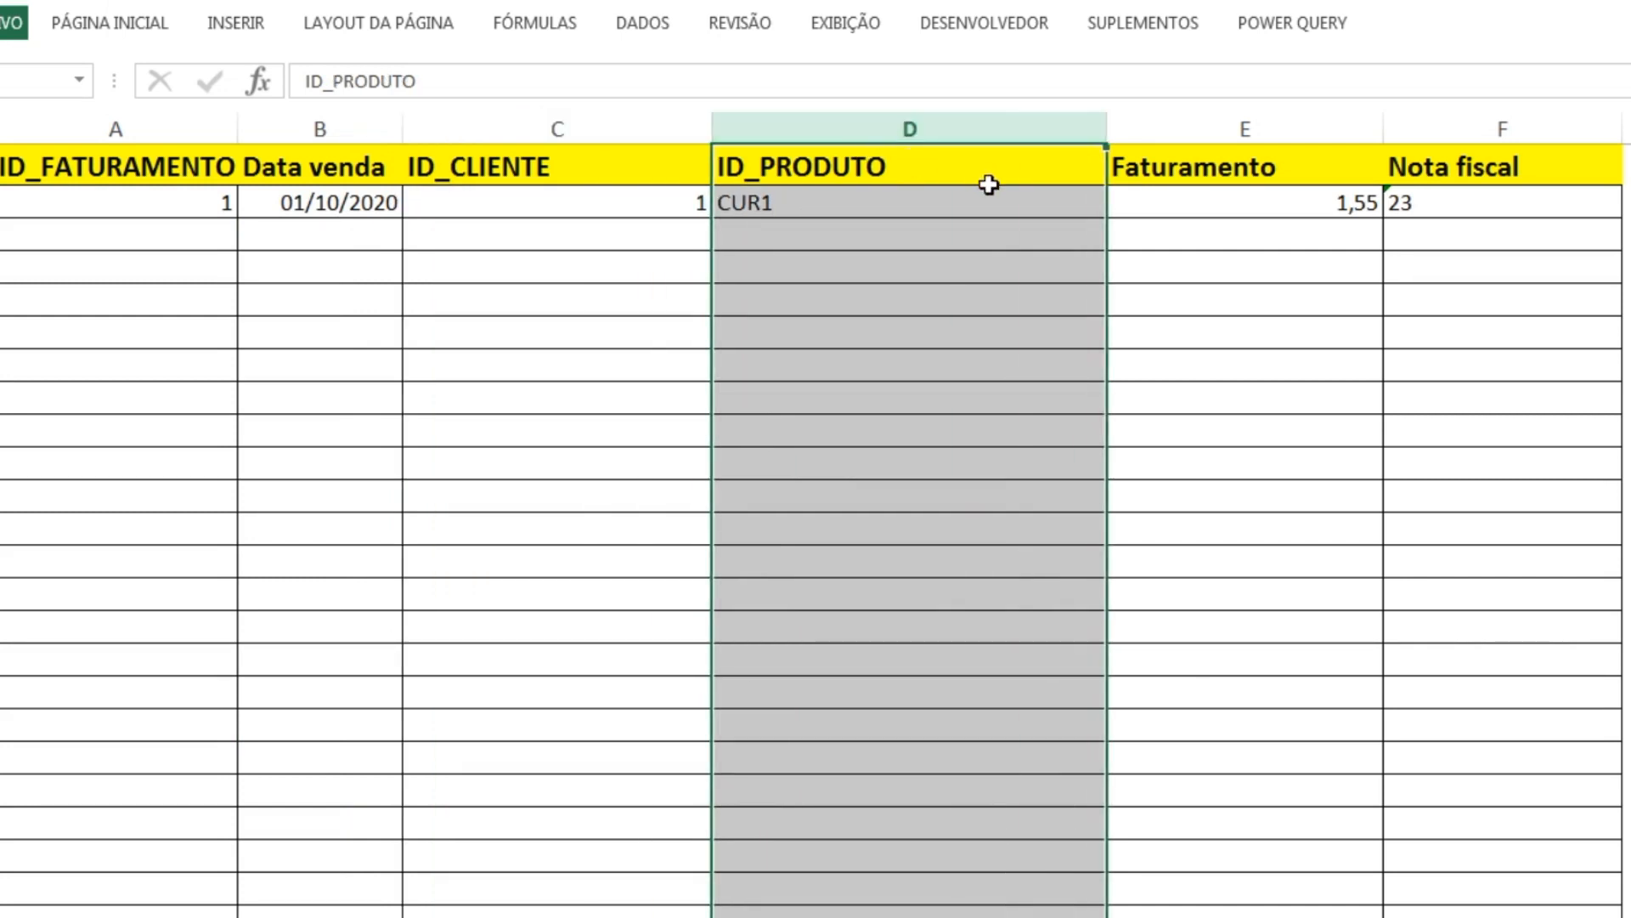
left_click(1181, 131)
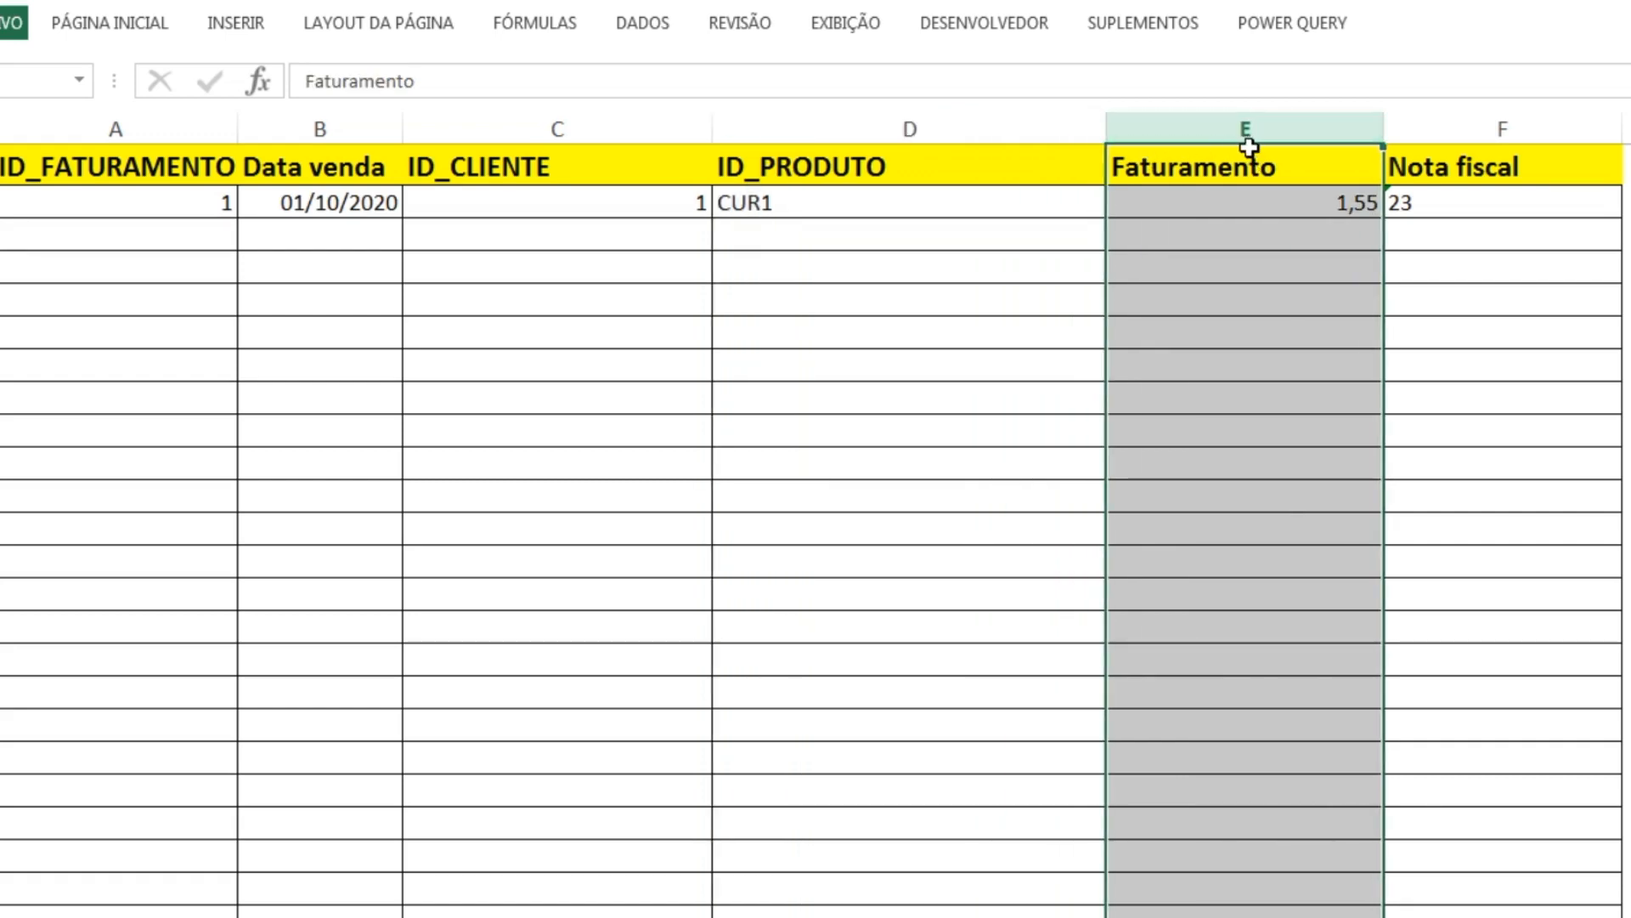
left_click(1462, 132)
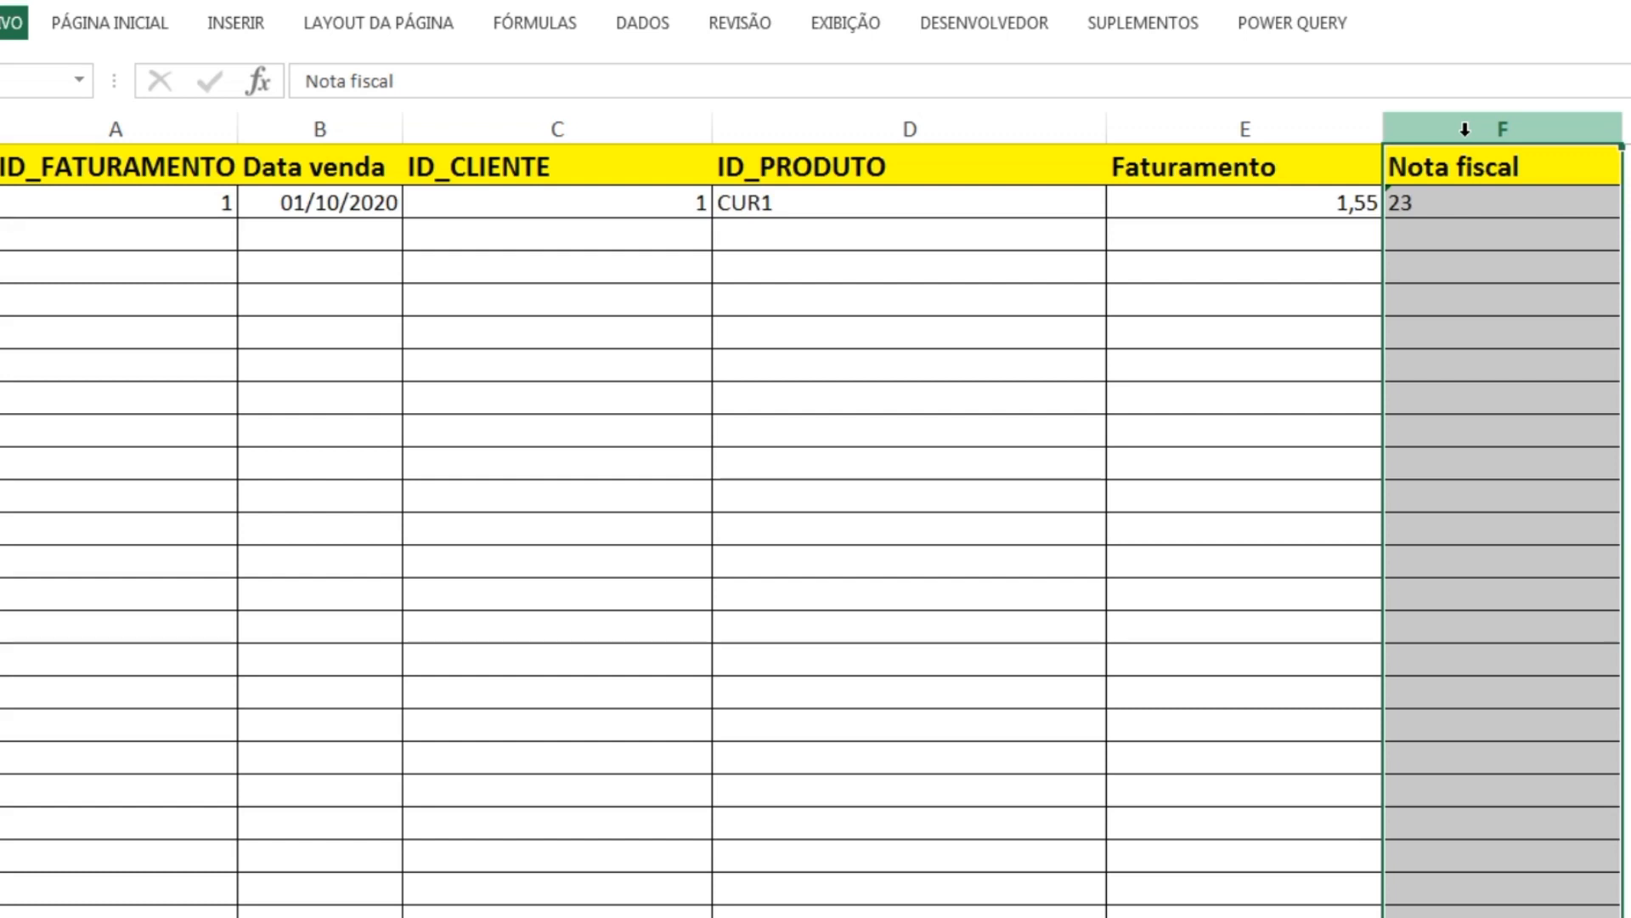
left_click(197, 208)
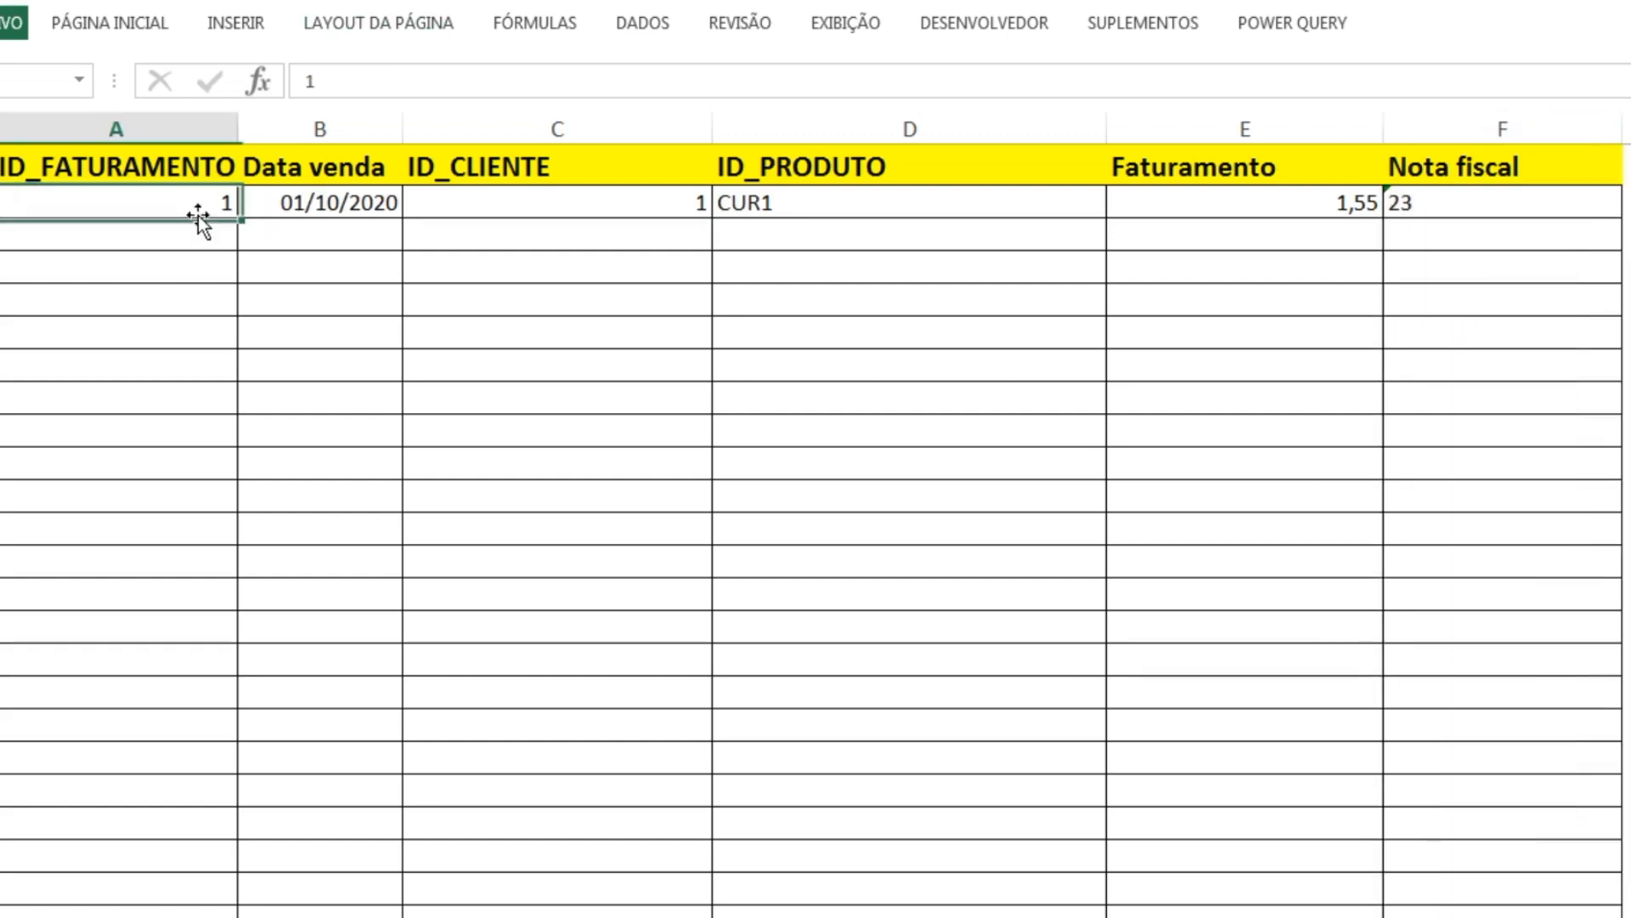
left_click(342, 206)
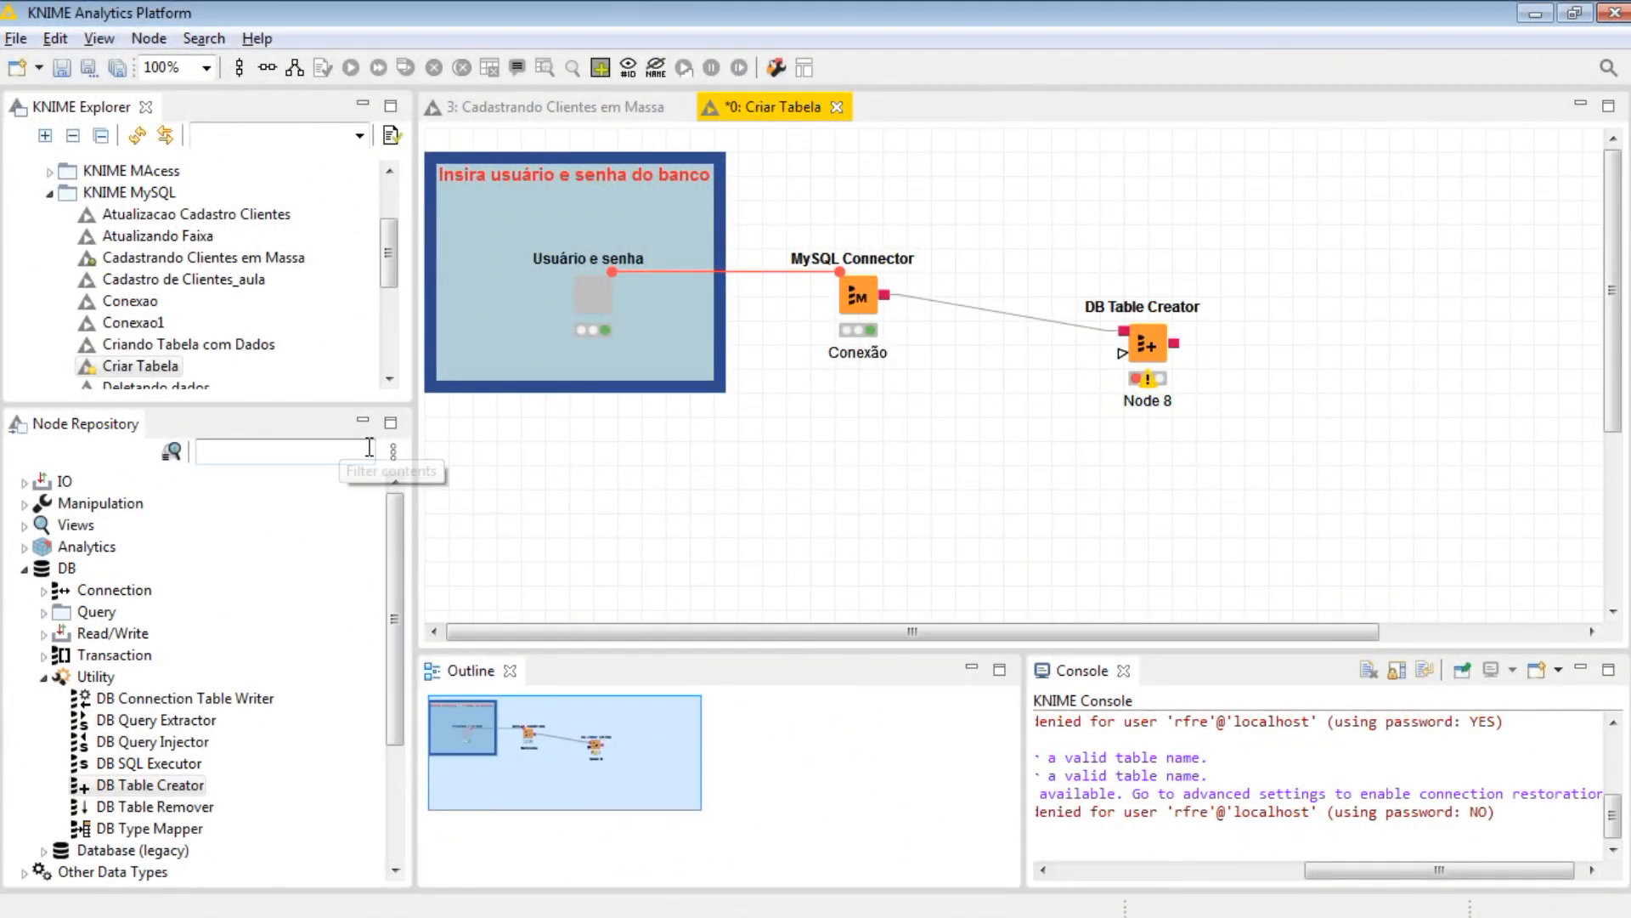
- Switch to KNIME, search the node repository for excel, and add an Excel Reader node below the MySQL Connector
left_click(275, 452)
type("e")
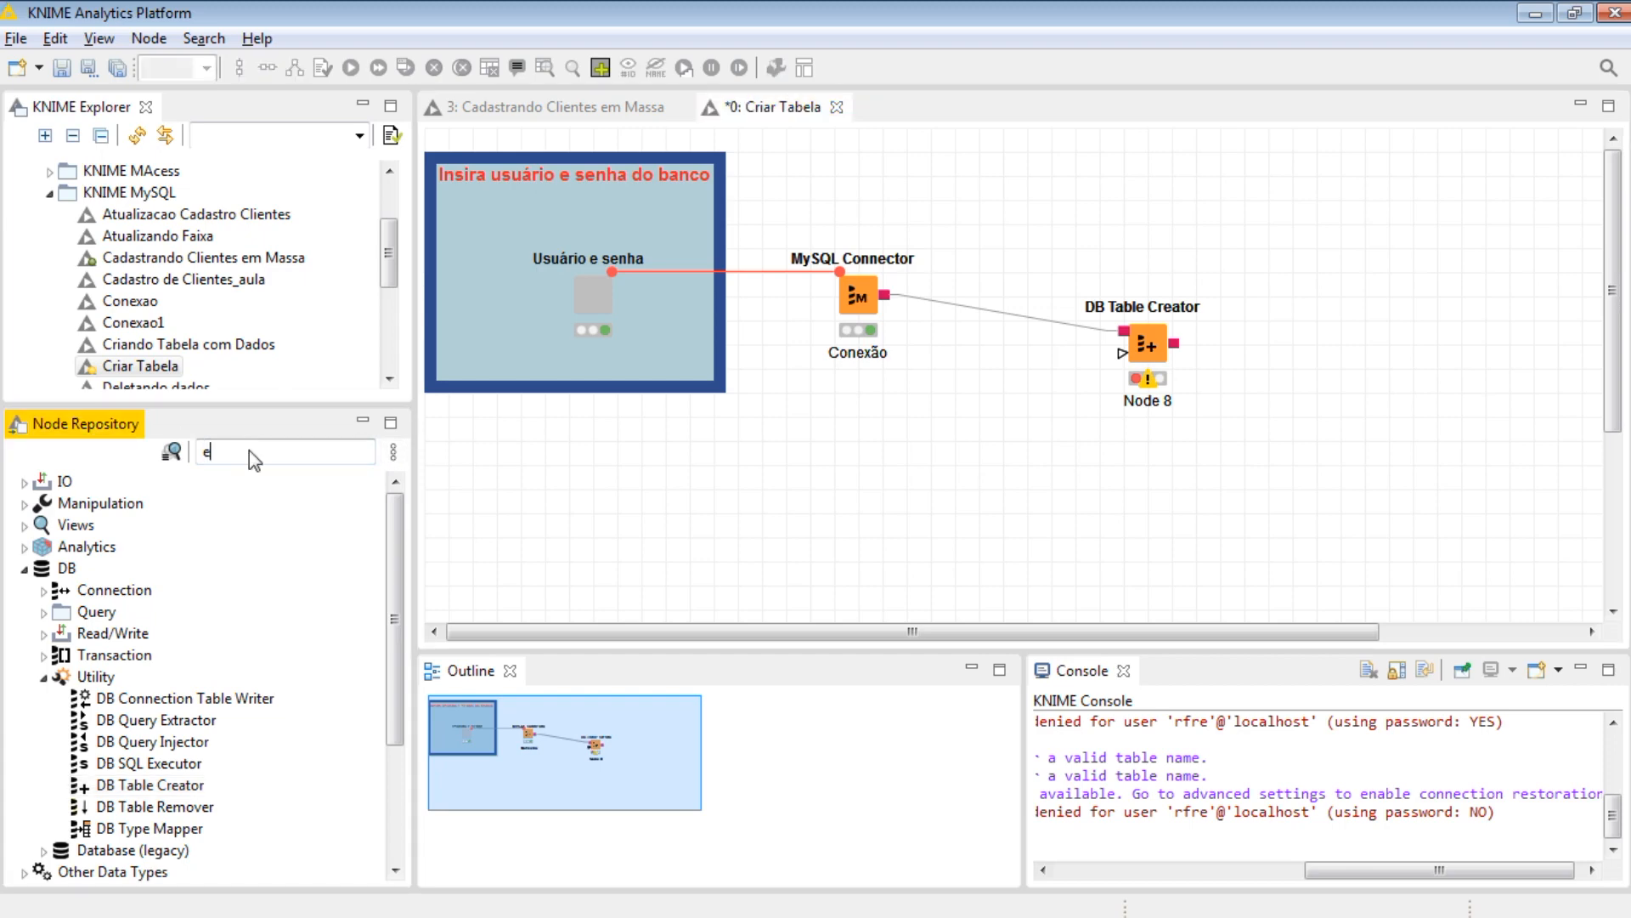
type("xcel")
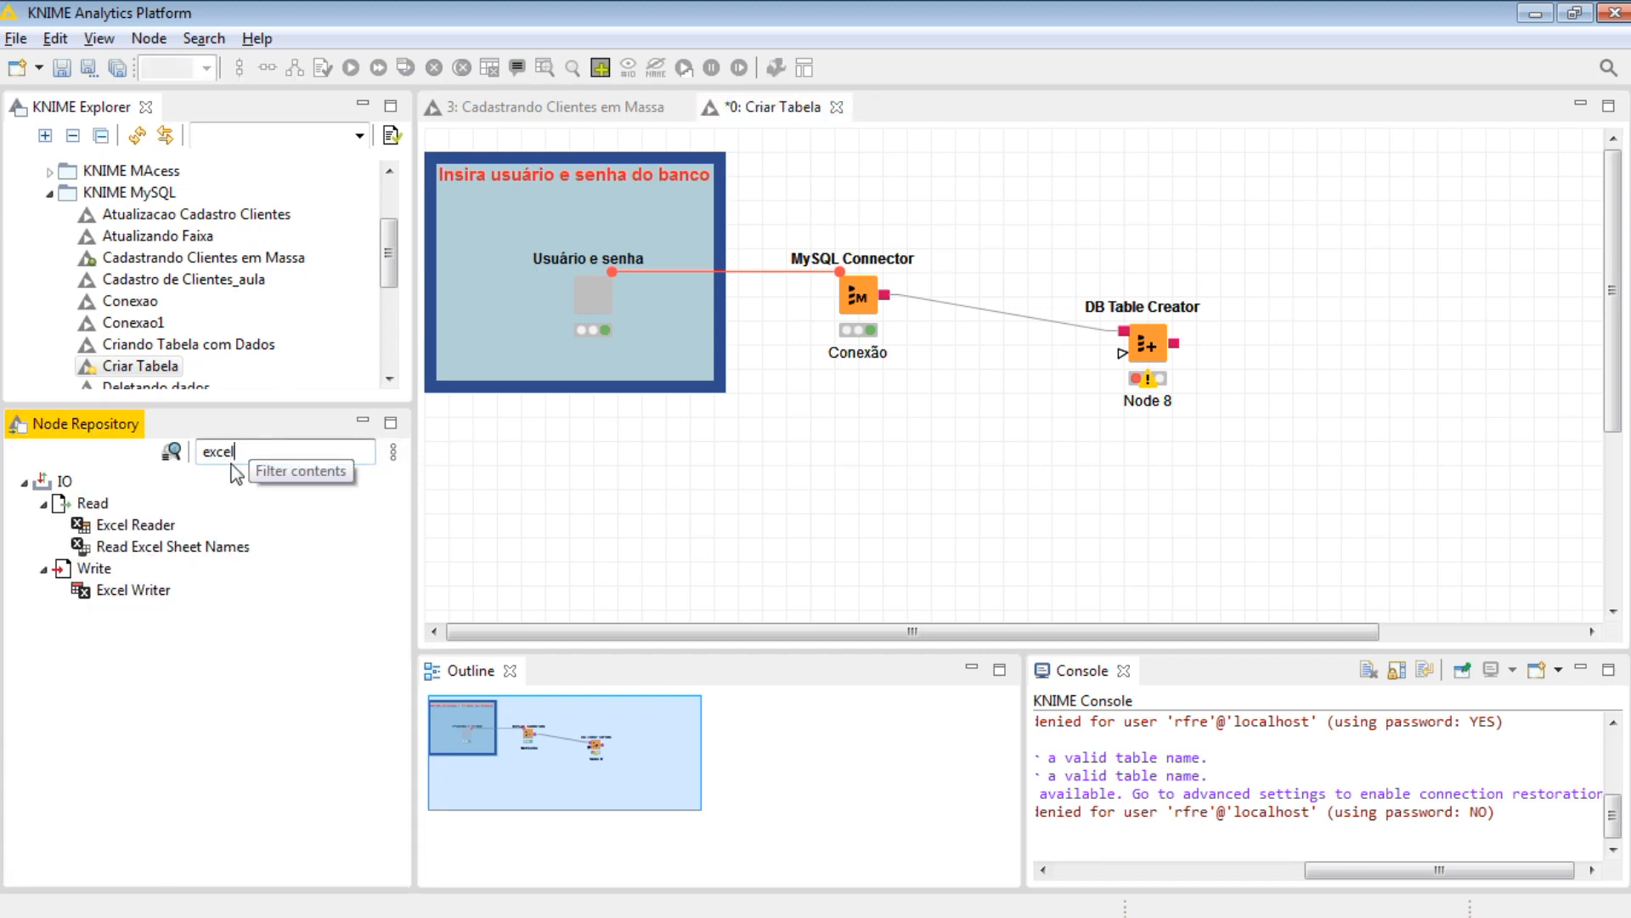
left_click_drag(134, 525, 842, 523)
- Configure the Excel Reader to read Tabela de Faturamento.xlsx from the Fichas folder, and connect its output to the DB Table Creator
double_click(834, 513)
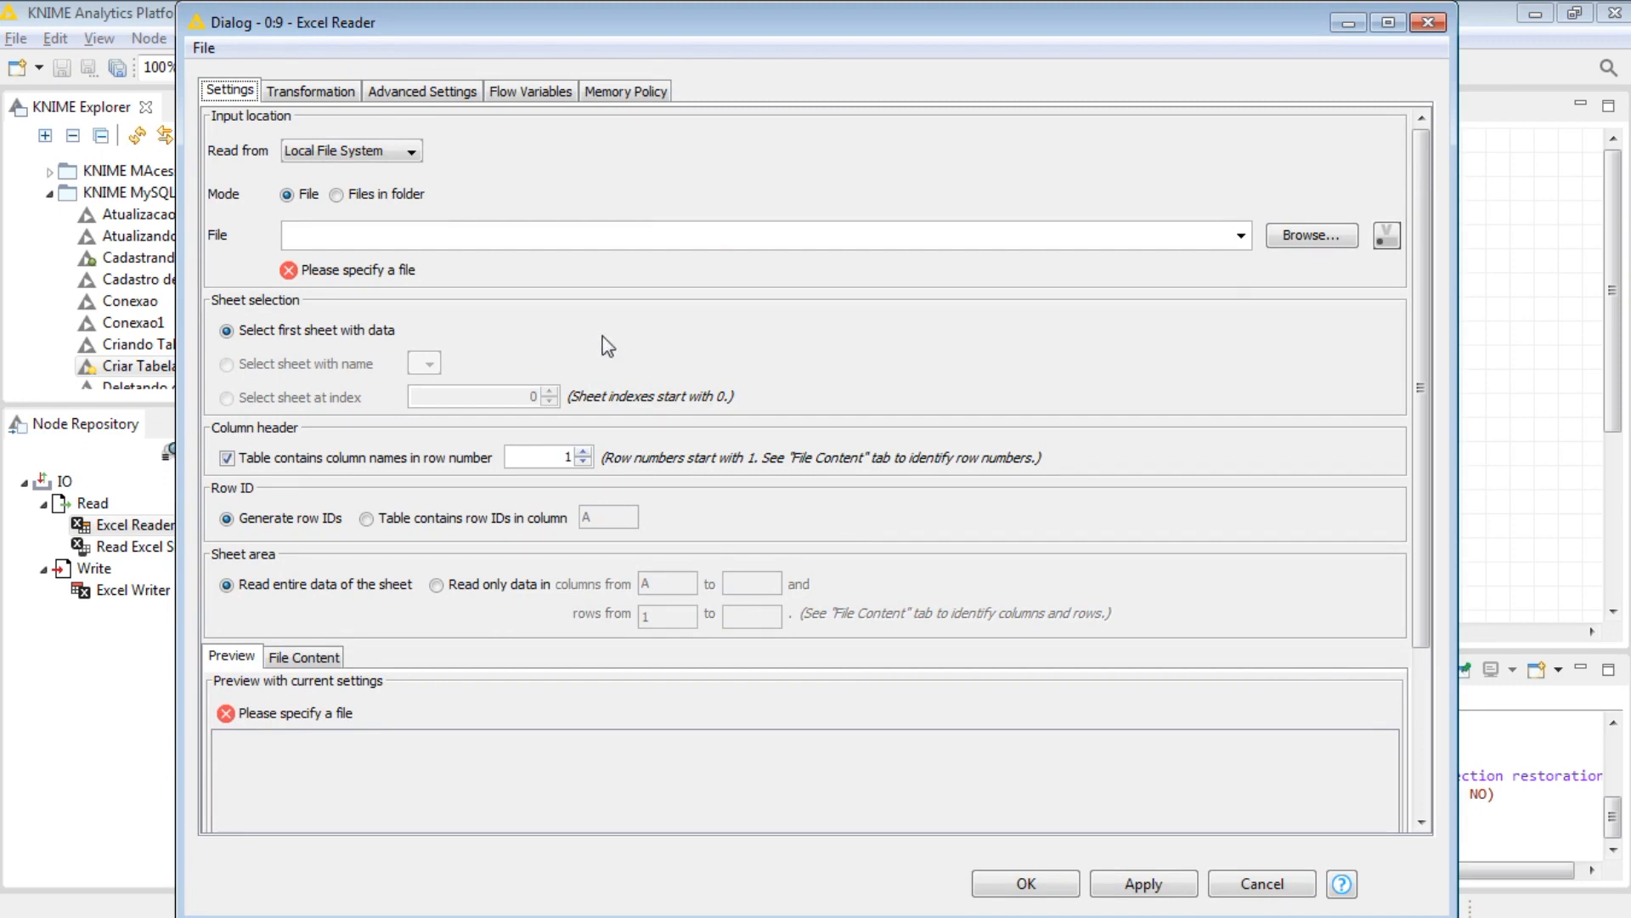
left_click(510, 236)
type("C:\\Users\\Rafa\\Documents\\Consultoria\\EAD\\KNIME MSQL\\Fichas")
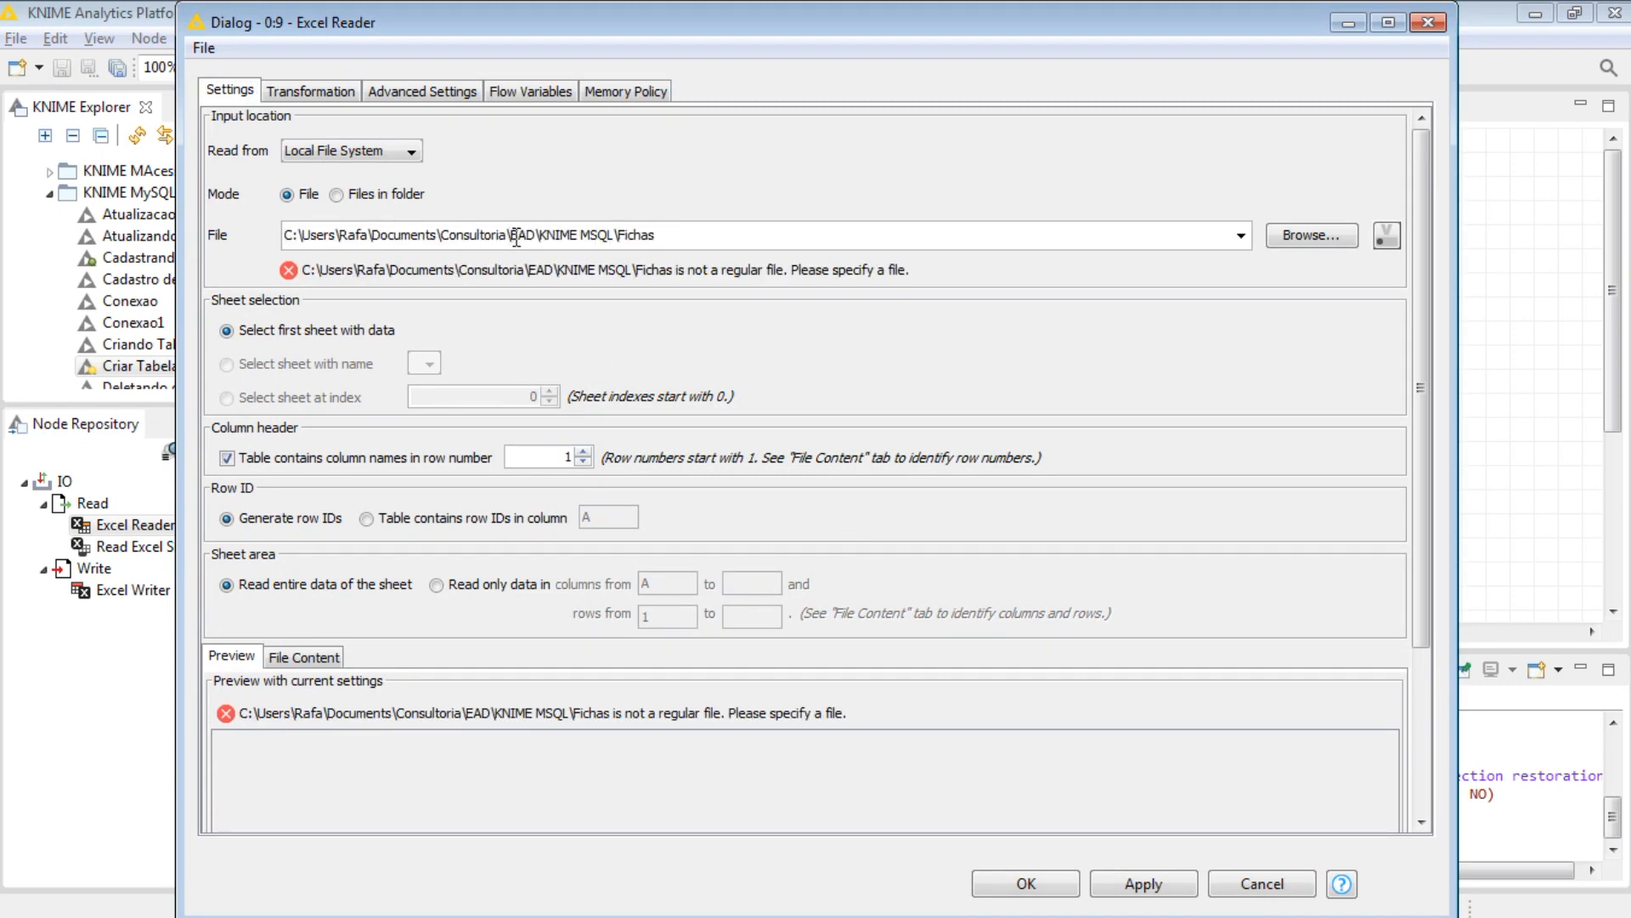
left_click(1304, 236)
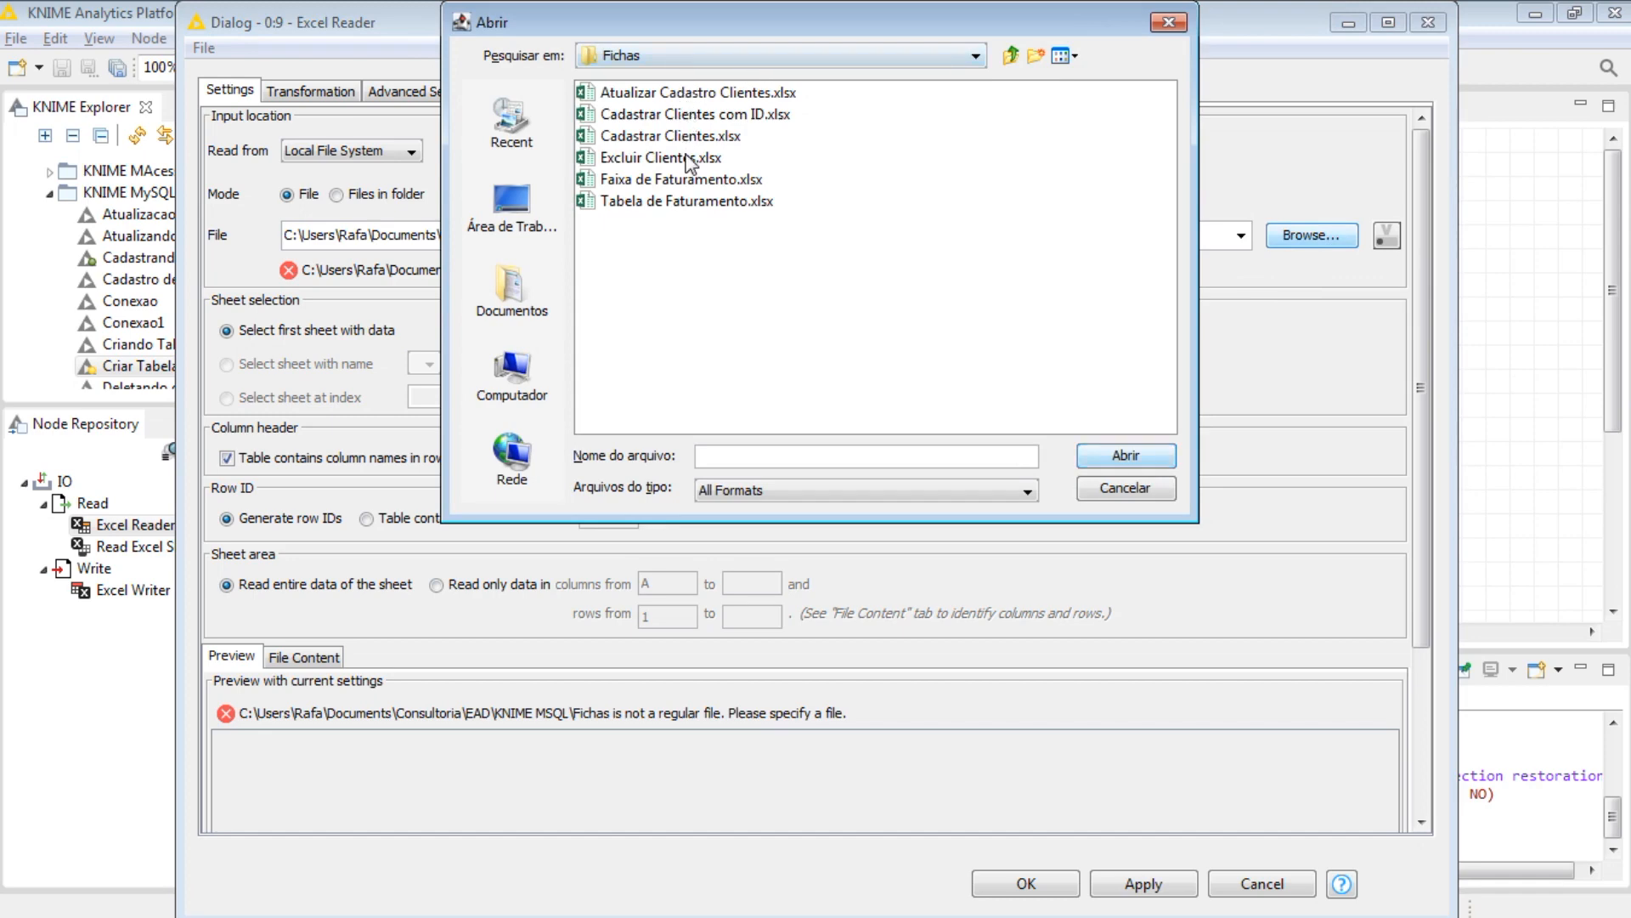
left_click(690, 202)
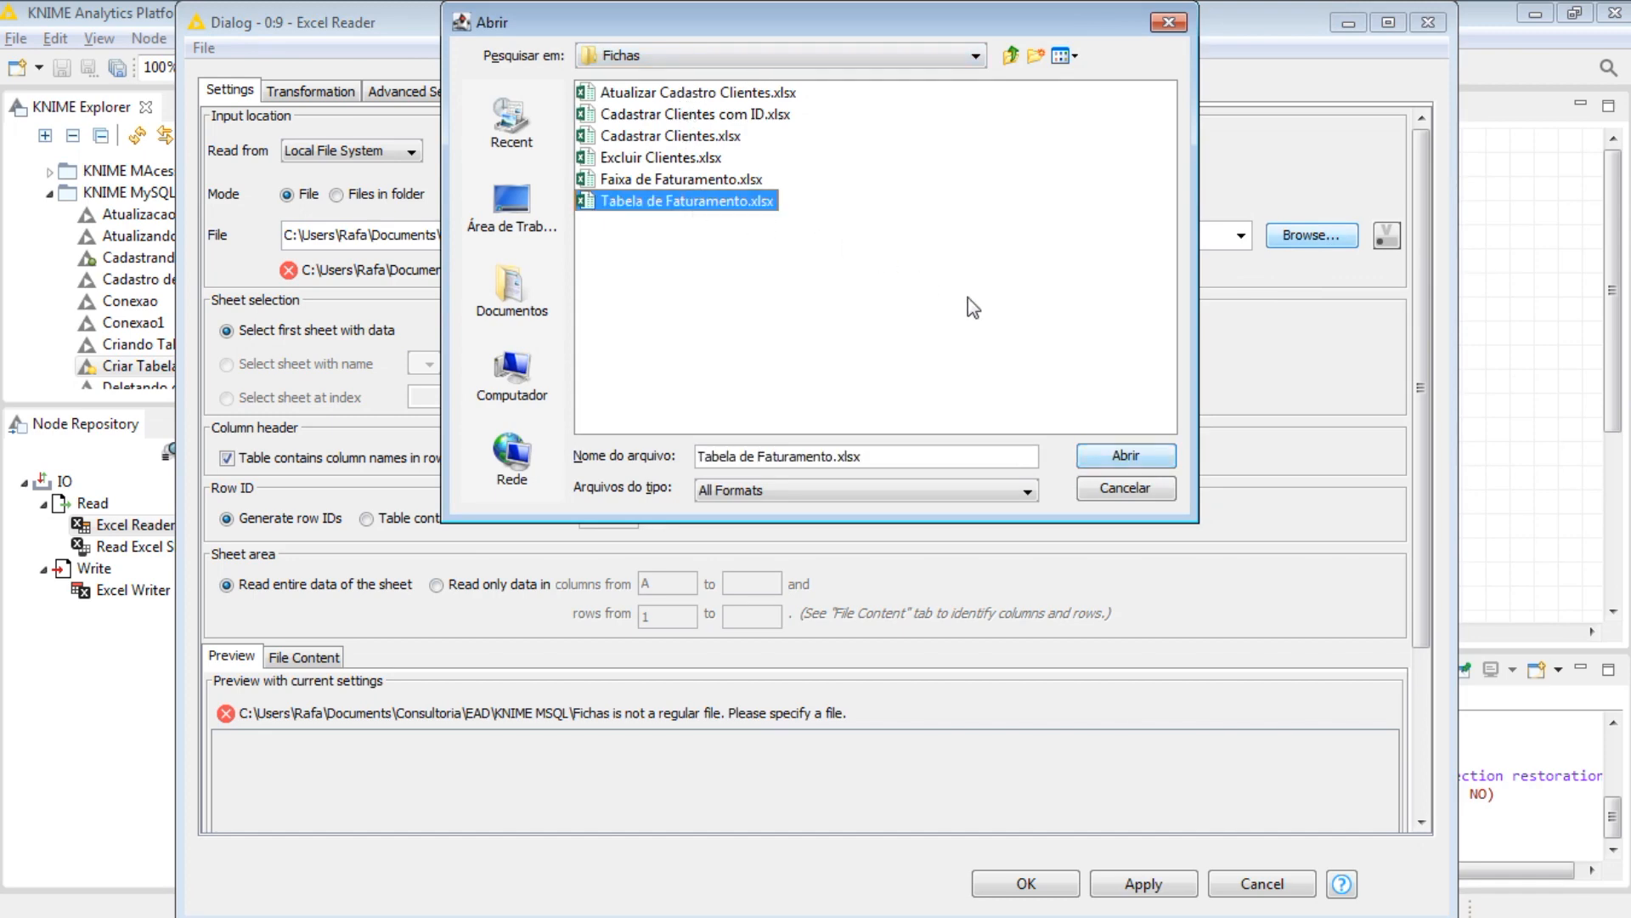
left_click(1152, 462)
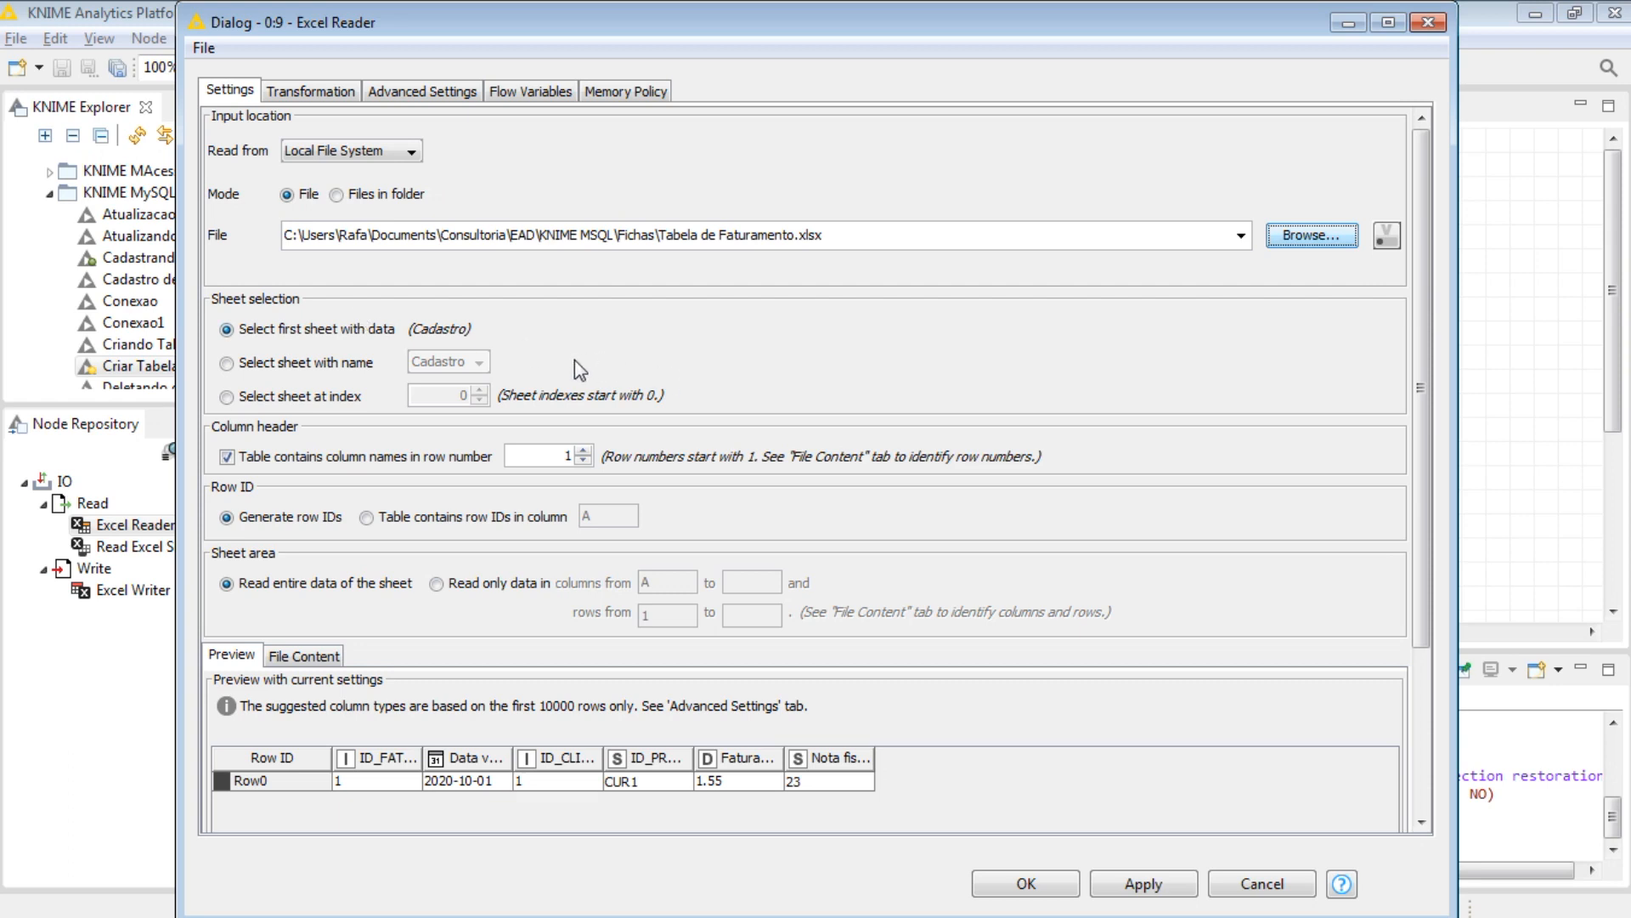
left_click(563, 457)
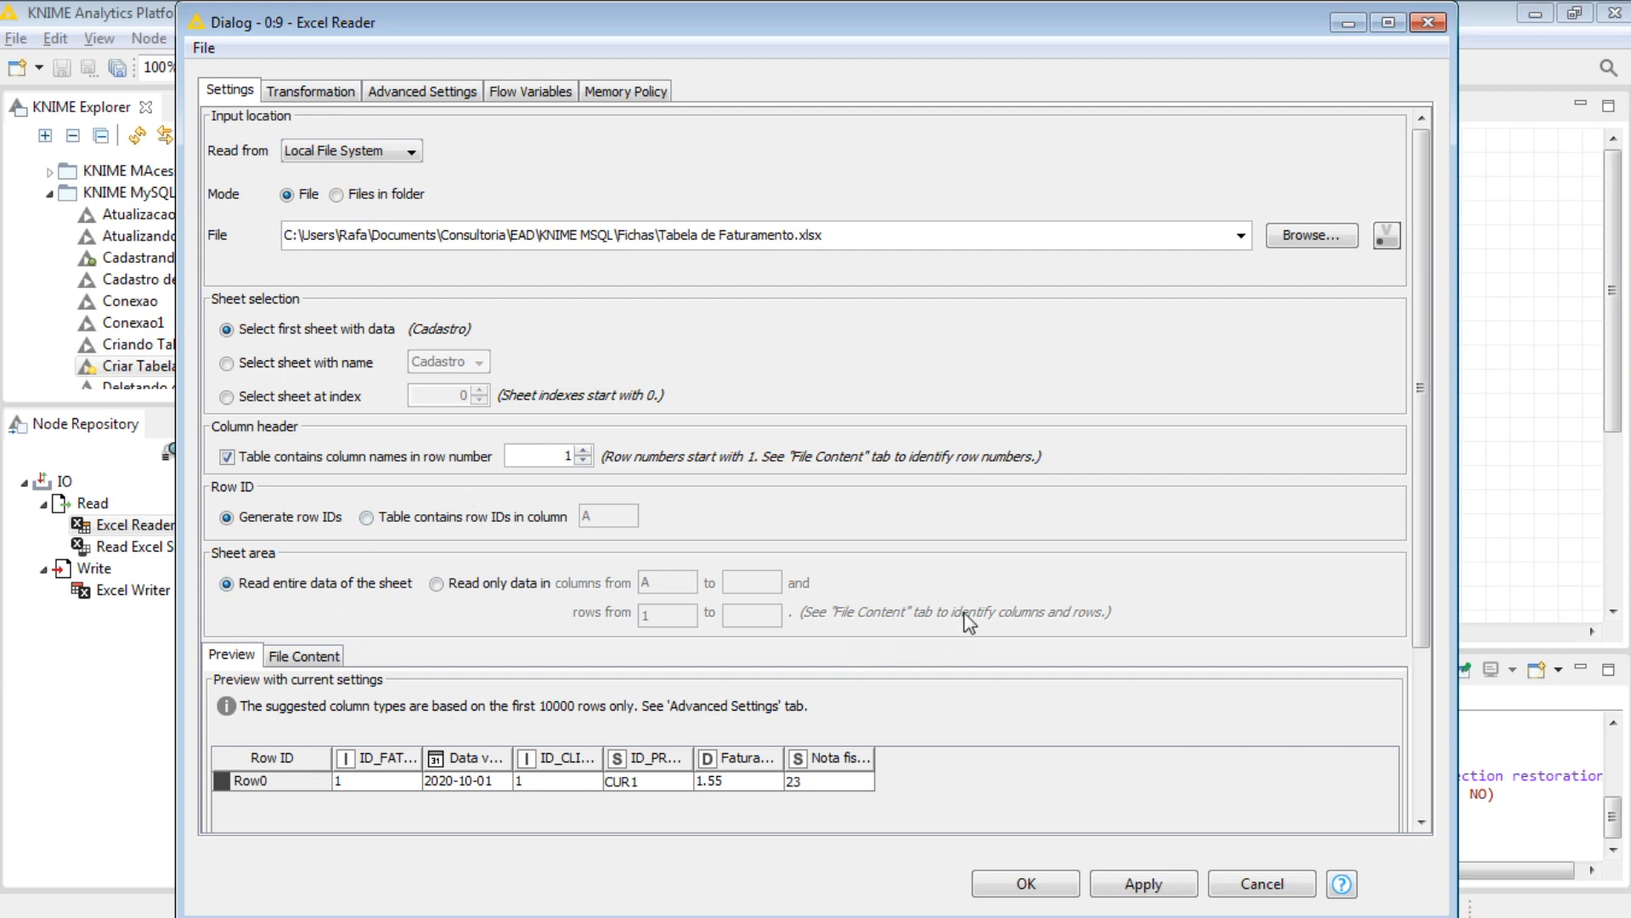
scroll(969, 618, "down", 1)
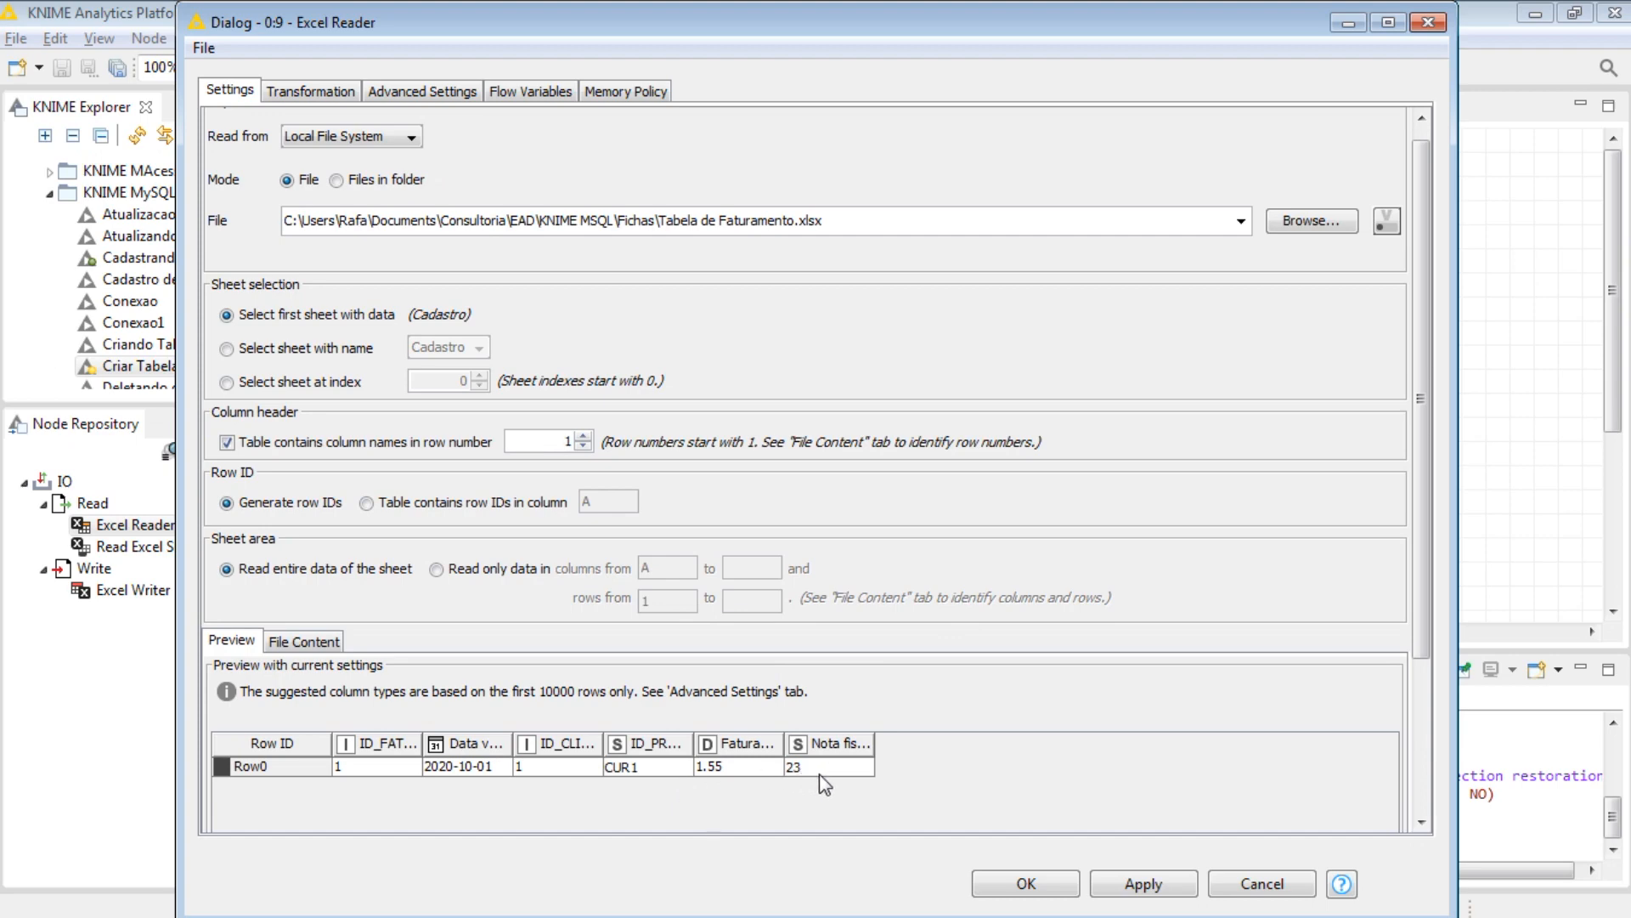
left_click(1005, 876)
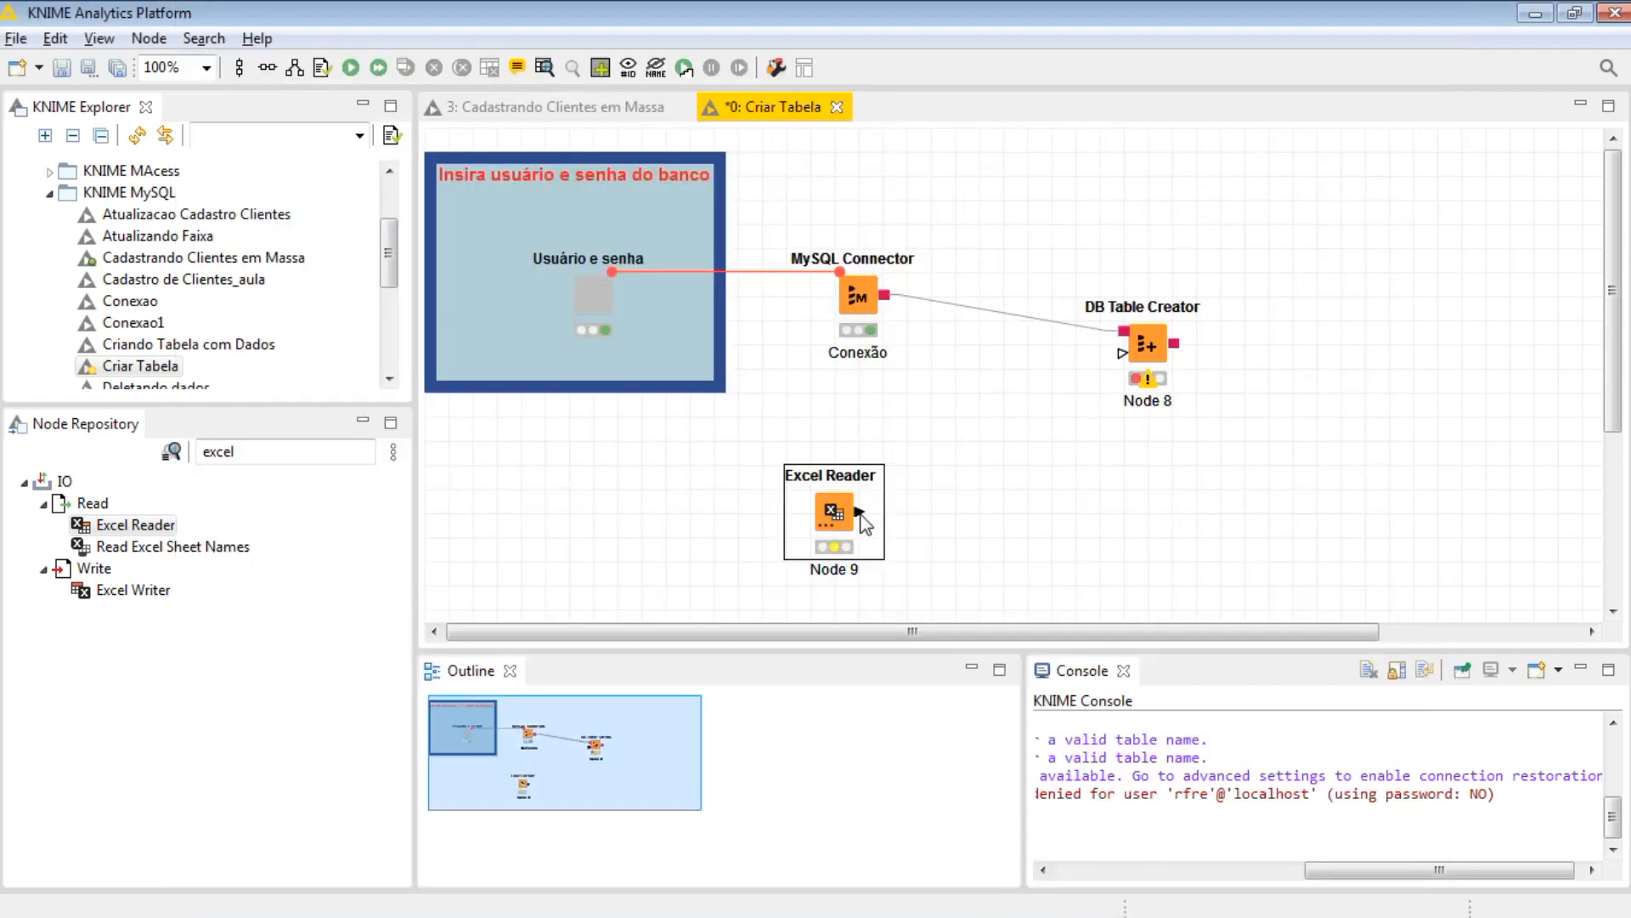
left_click_drag(859, 512, 1133, 361)
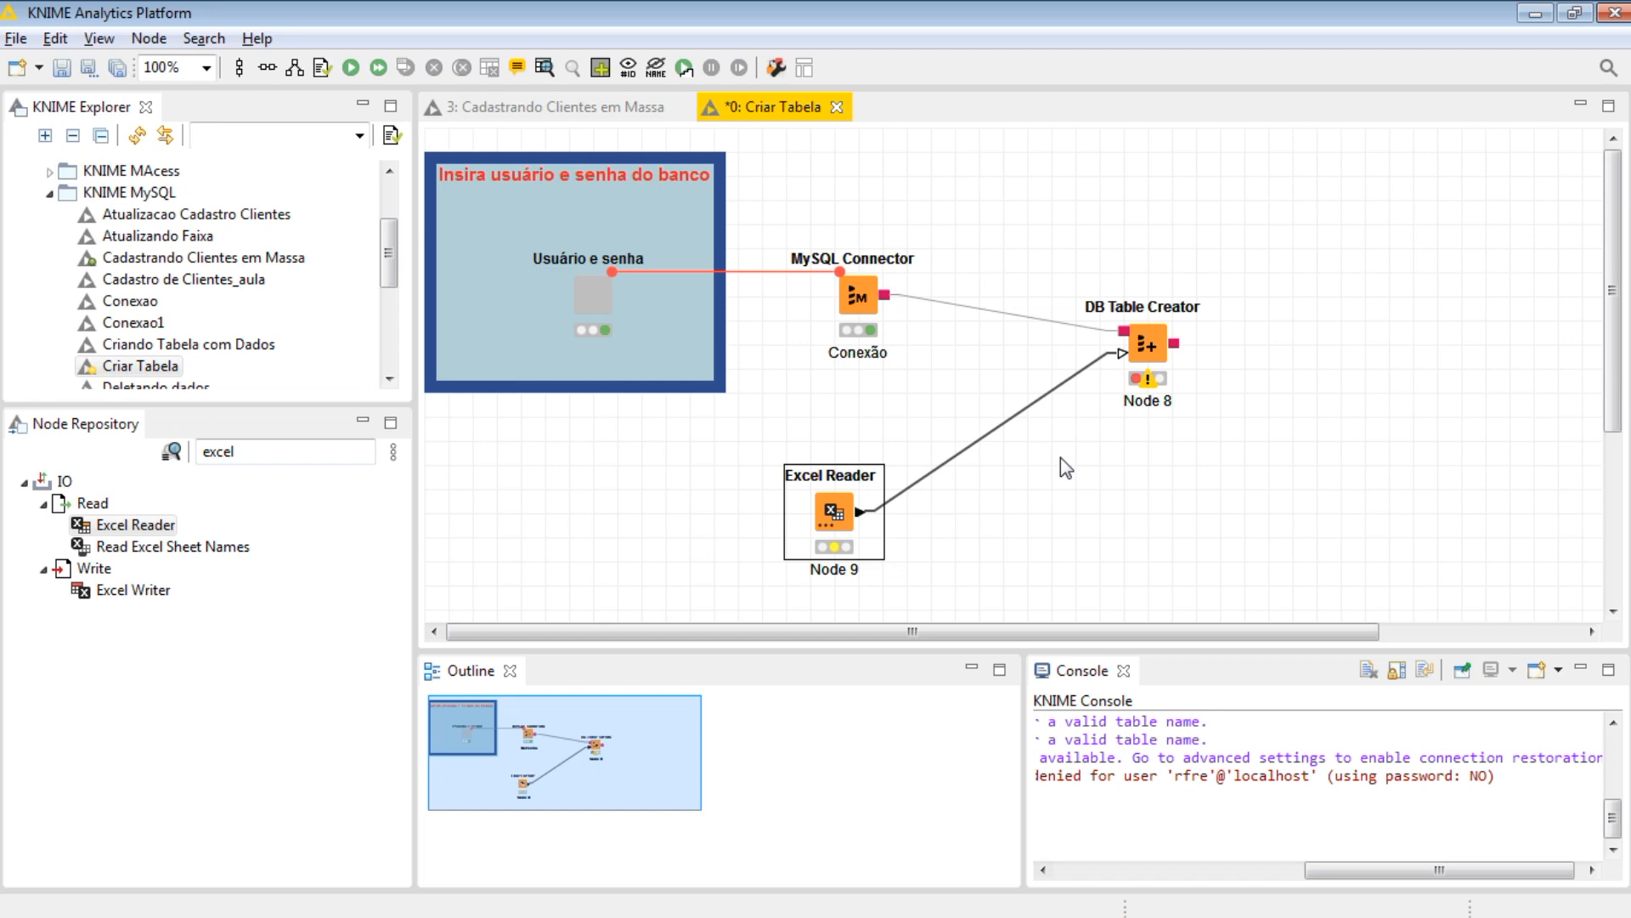
- Open the DB Table Creator's configuration and set the table name to faturamento
left_click(1154, 344)
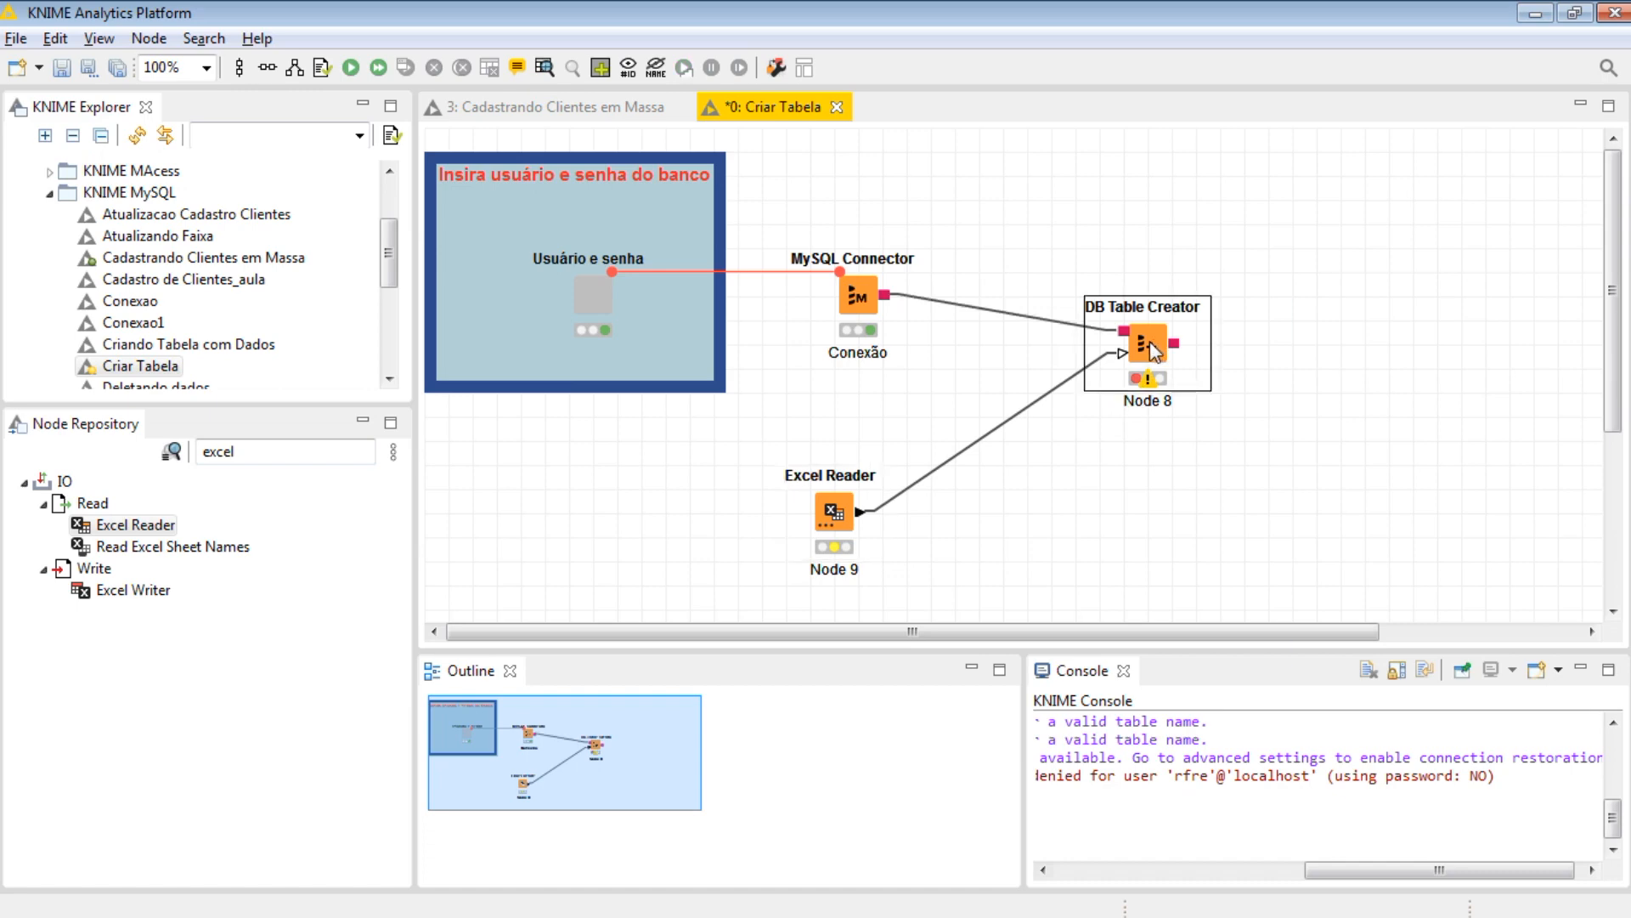
double_click(1154, 353)
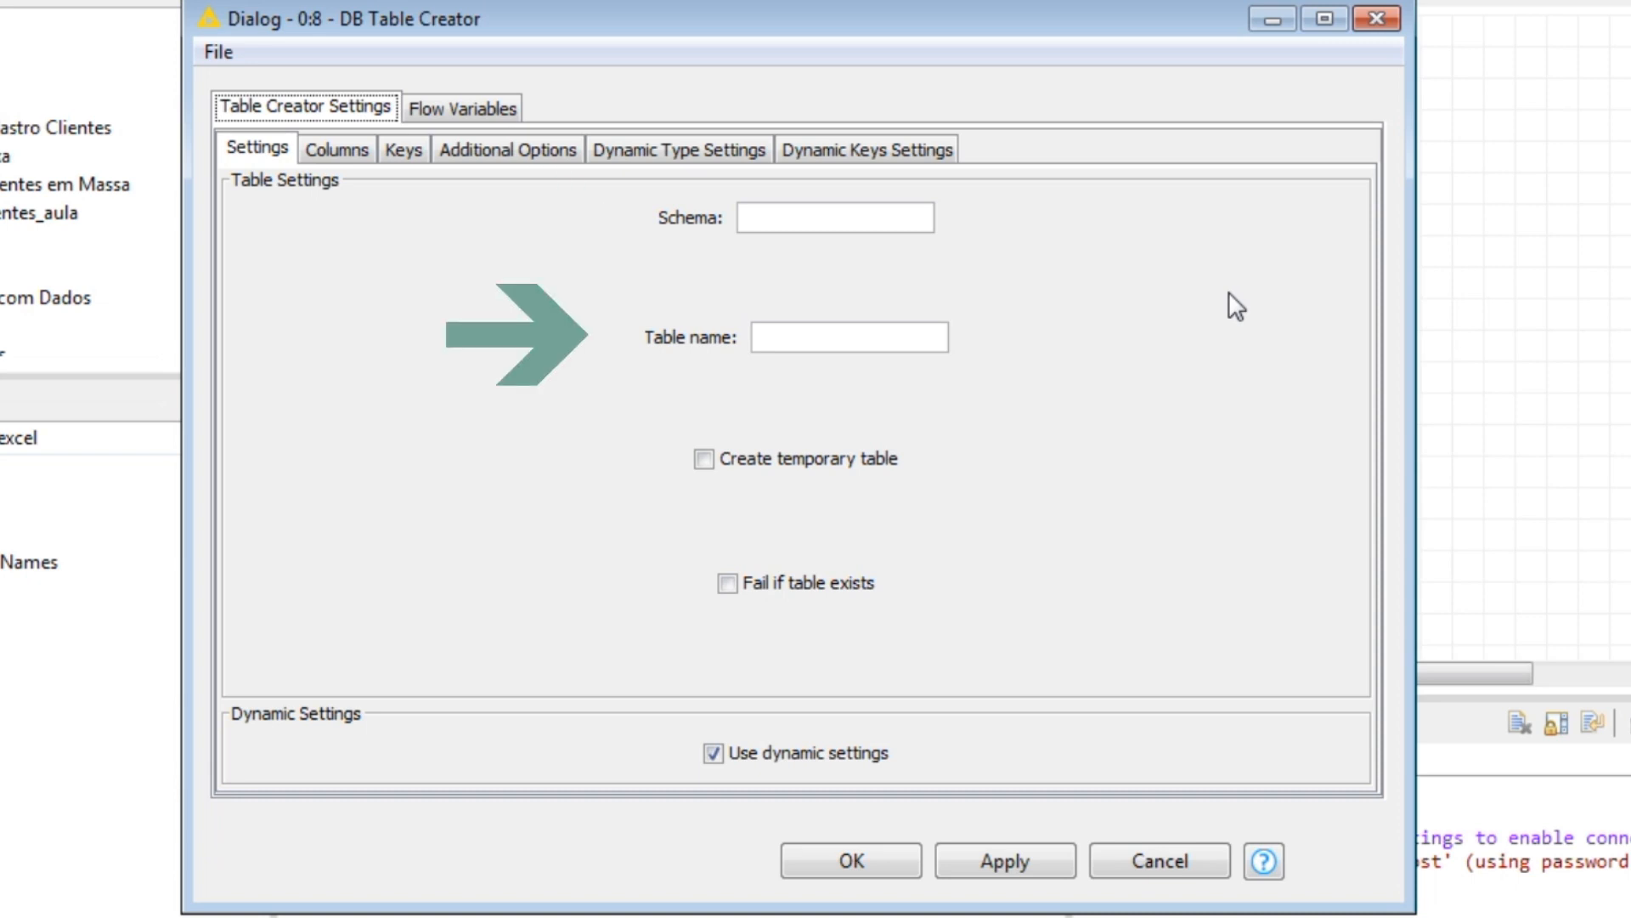
left_click(850, 337)
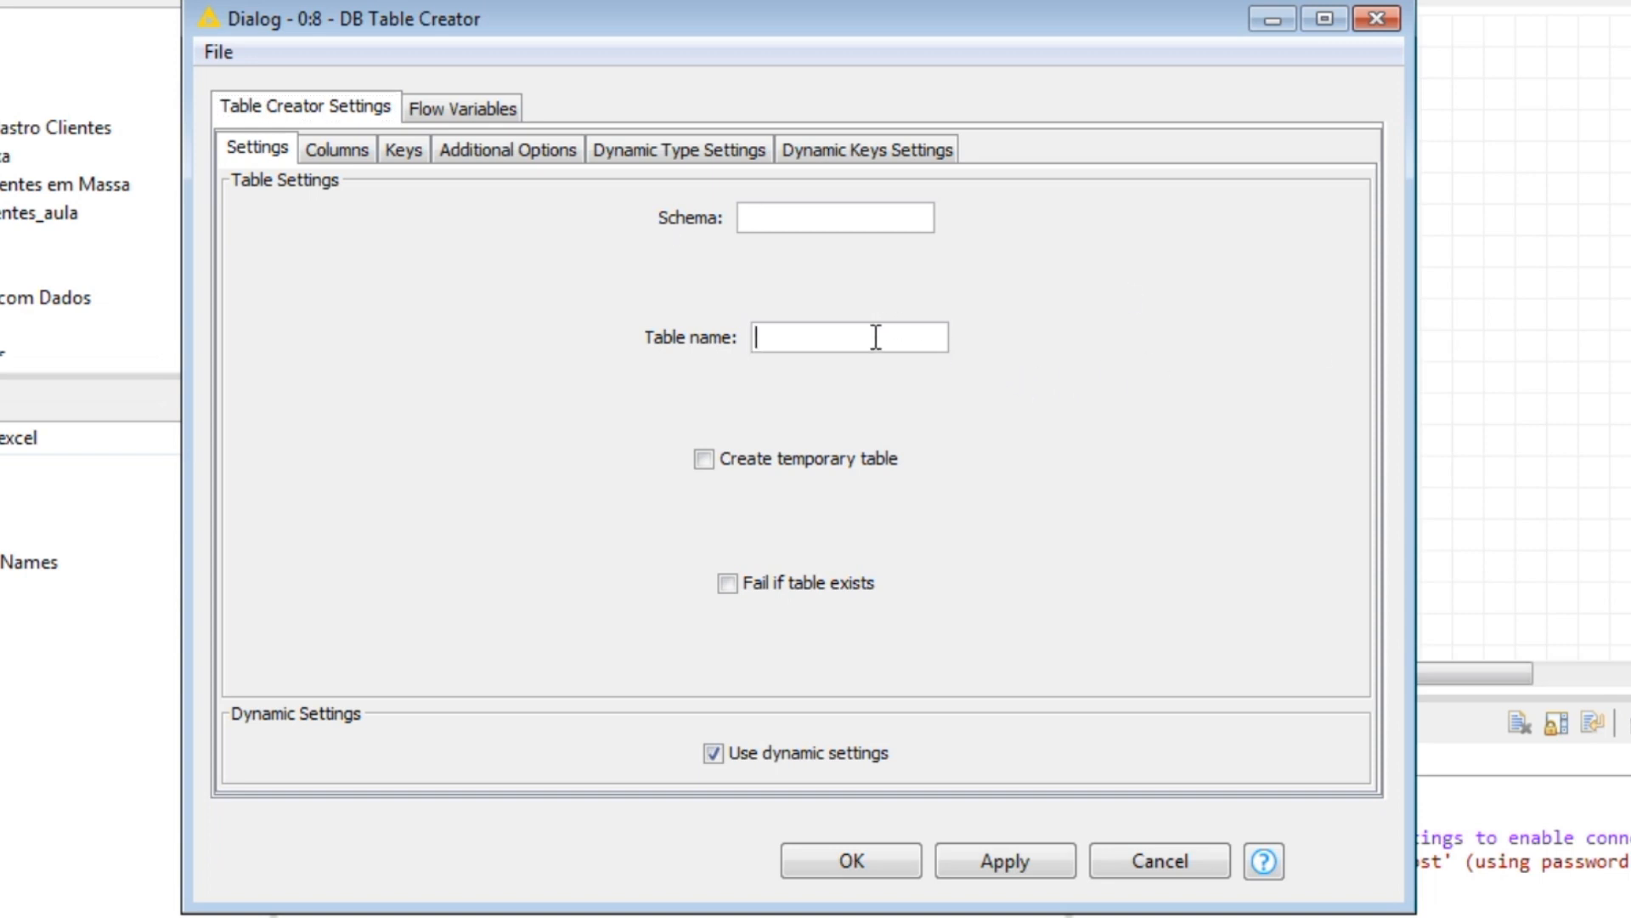
type("faturamento")
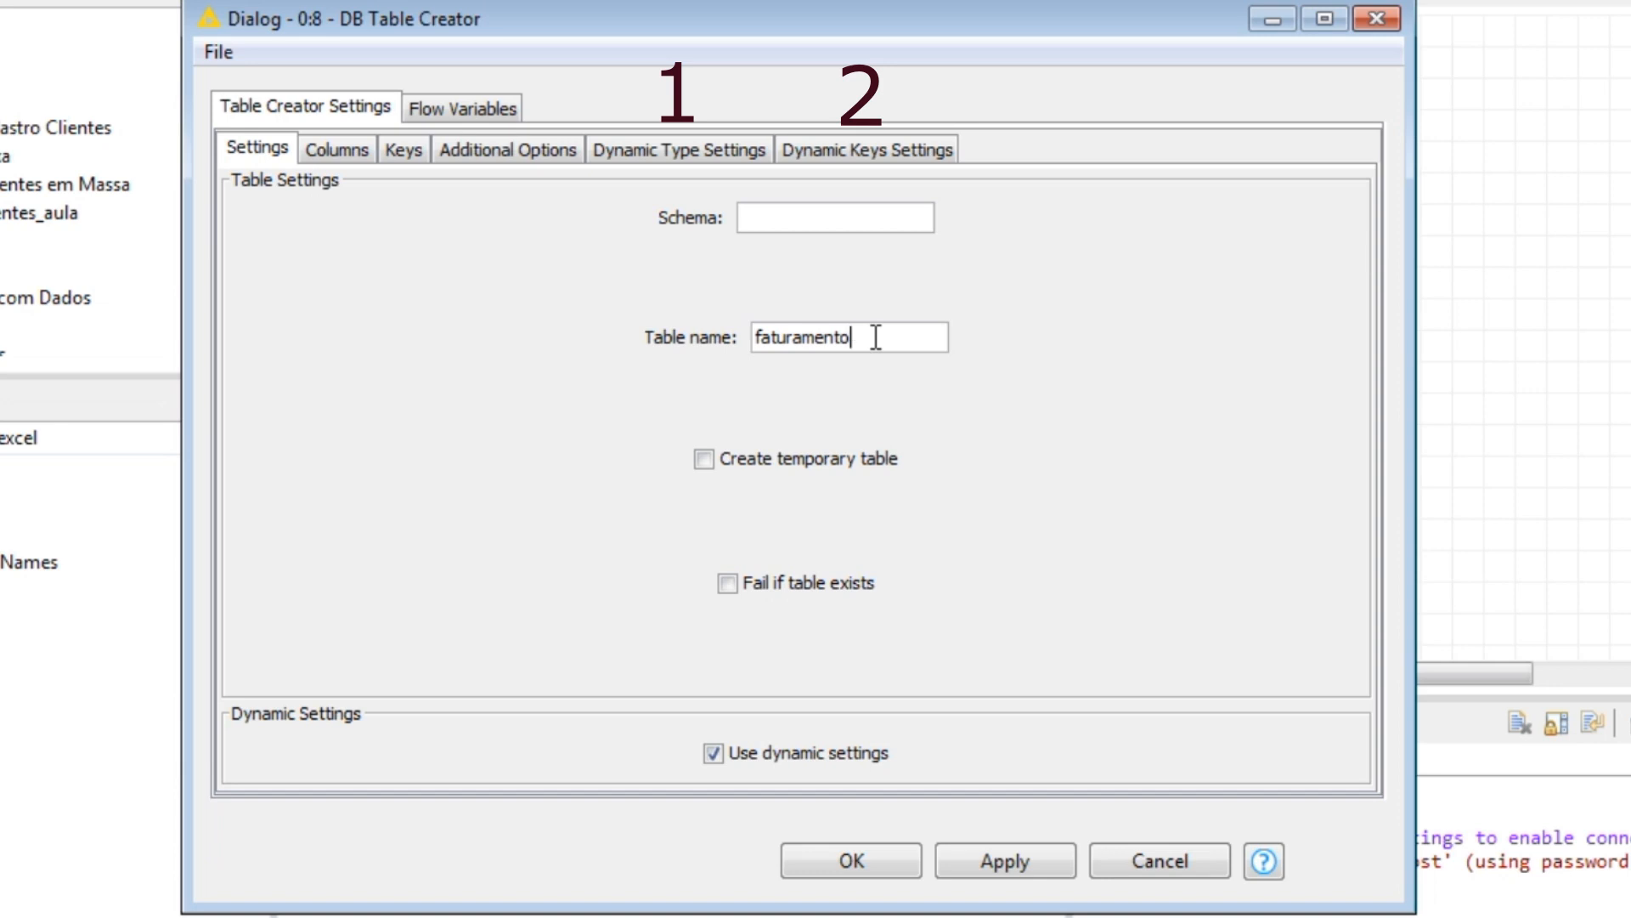
- Try a name-based SQL type mapping in the dynamic type settings, with pattern *data* and SQL type date, and remove it
left_click(674, 157)
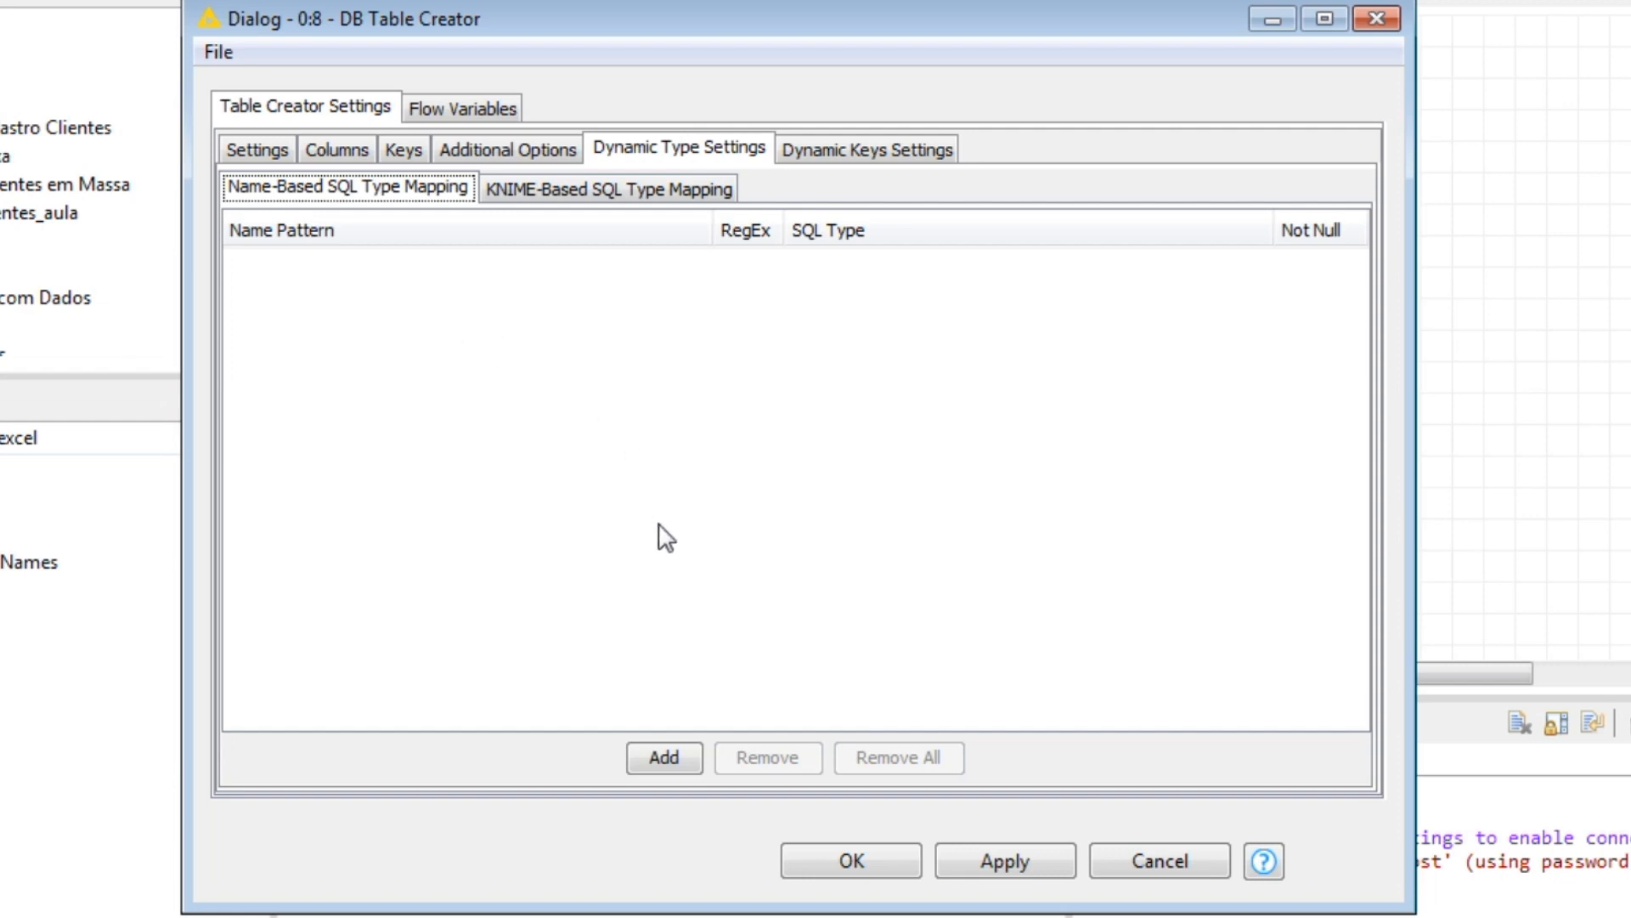
left_click(671, 752)
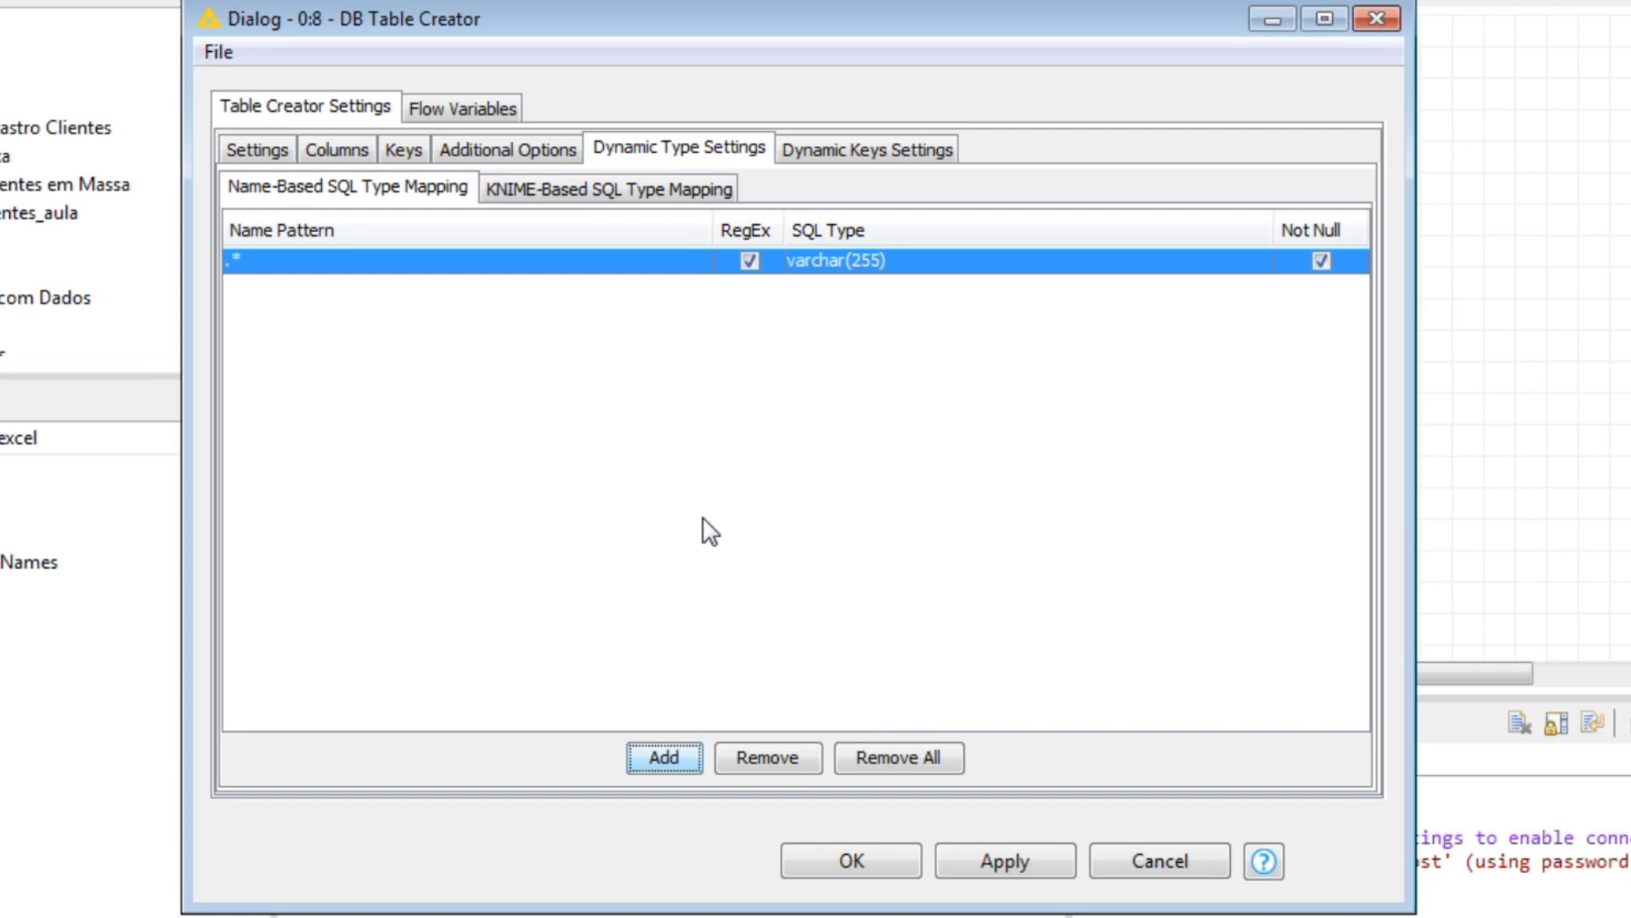
left_click(271, 259)
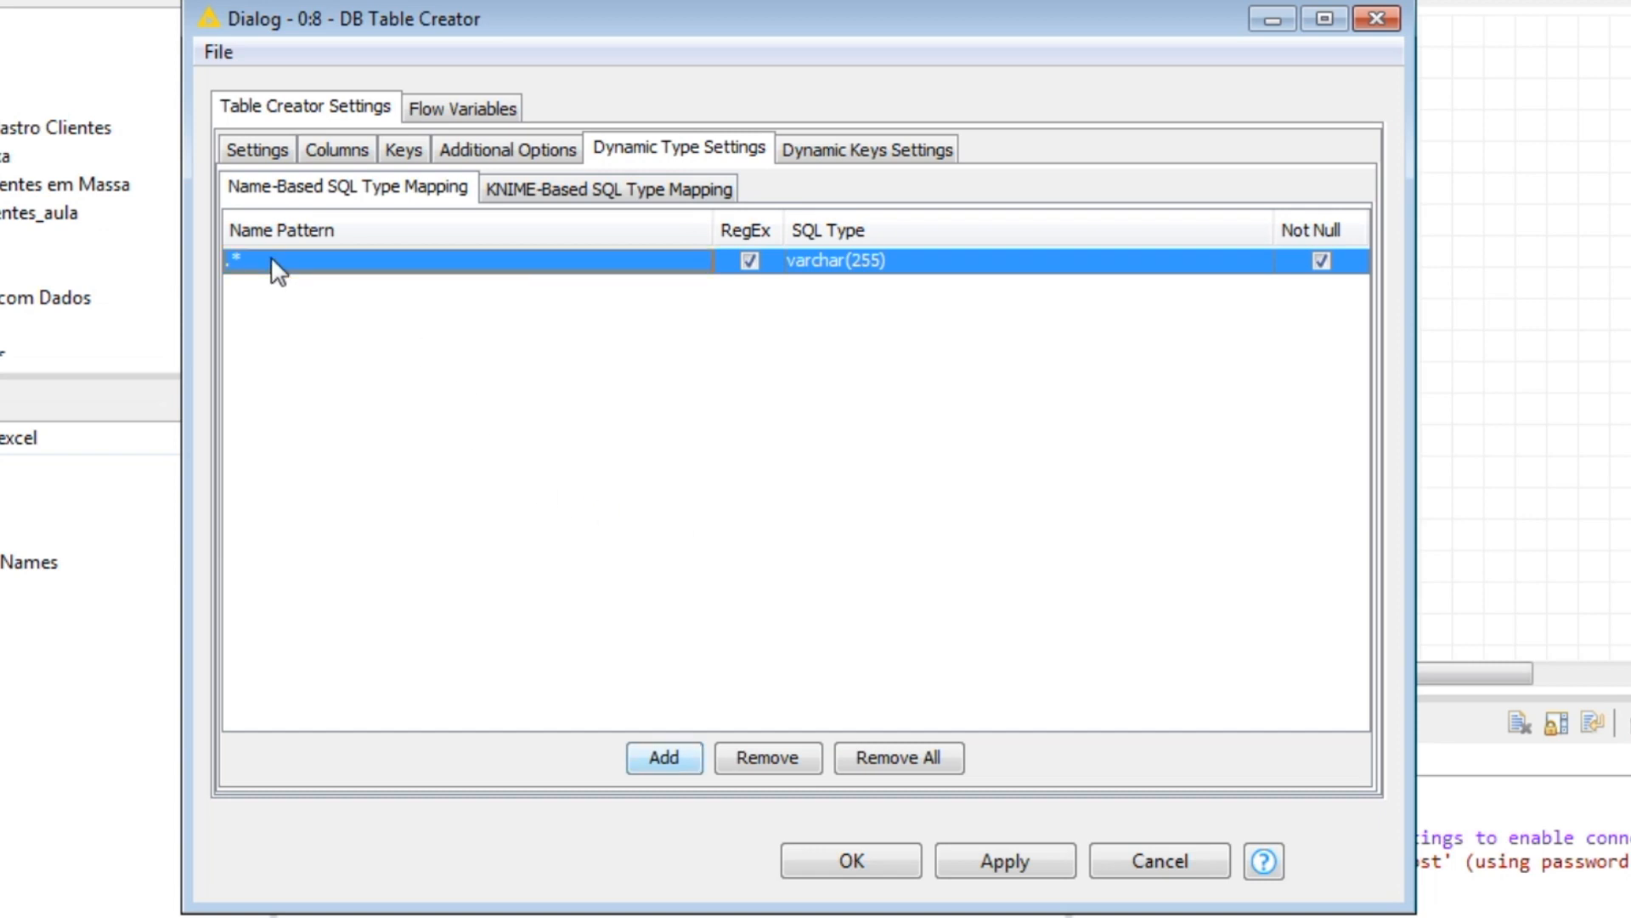
double_click(243, 259)
left_click_drag(247, 261, 157, 273)
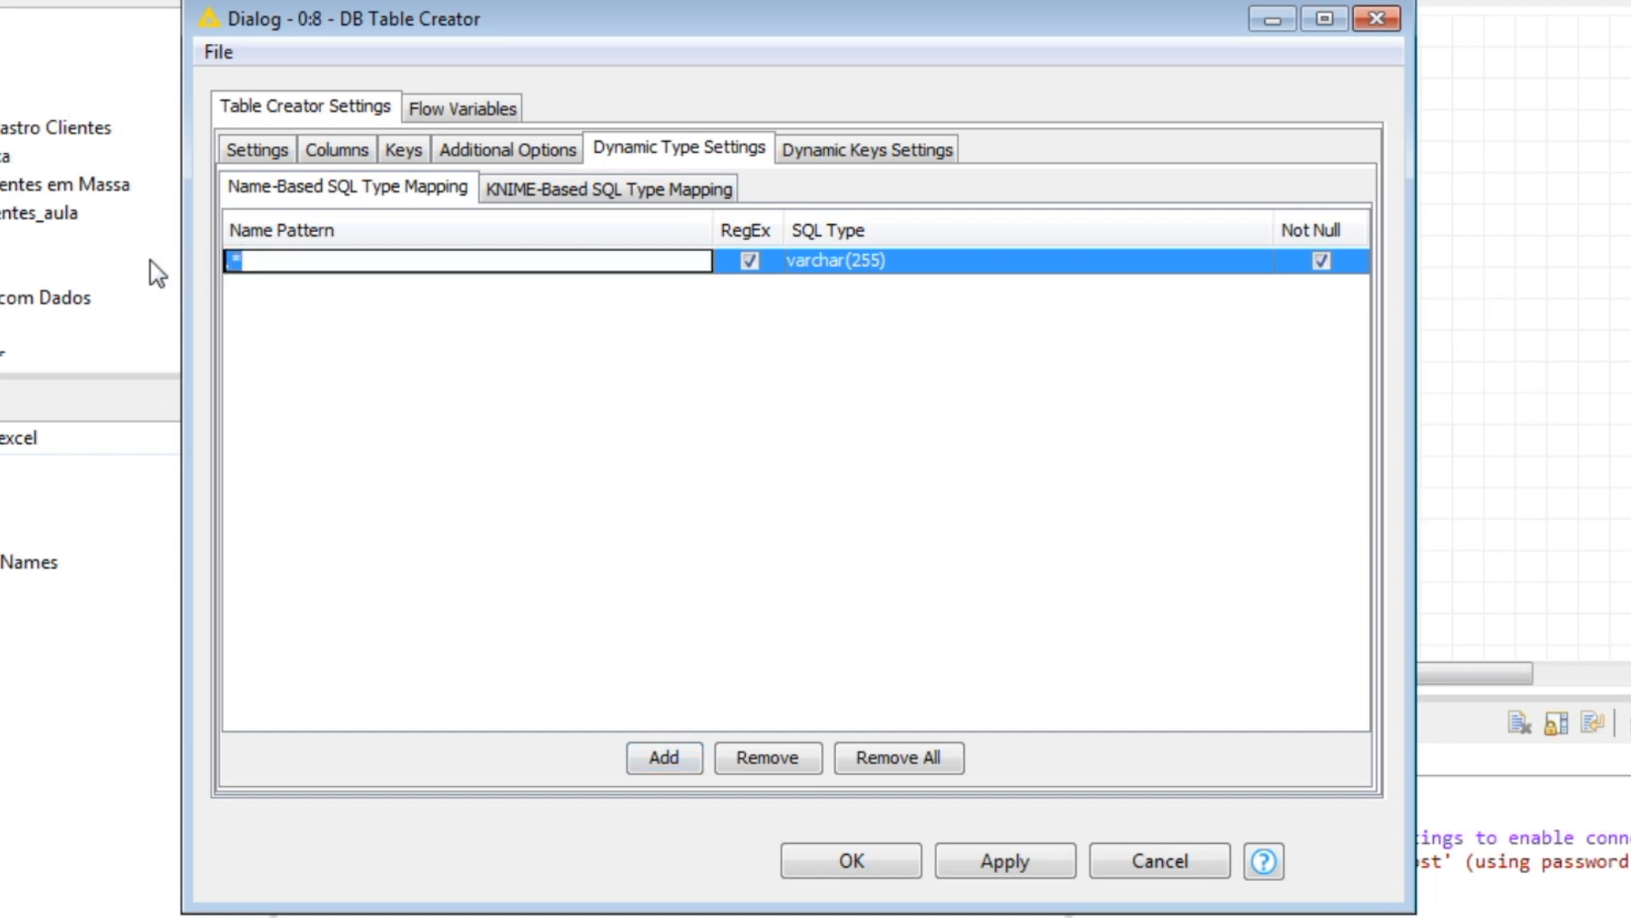
type("*data*")
left_click(915, 261)
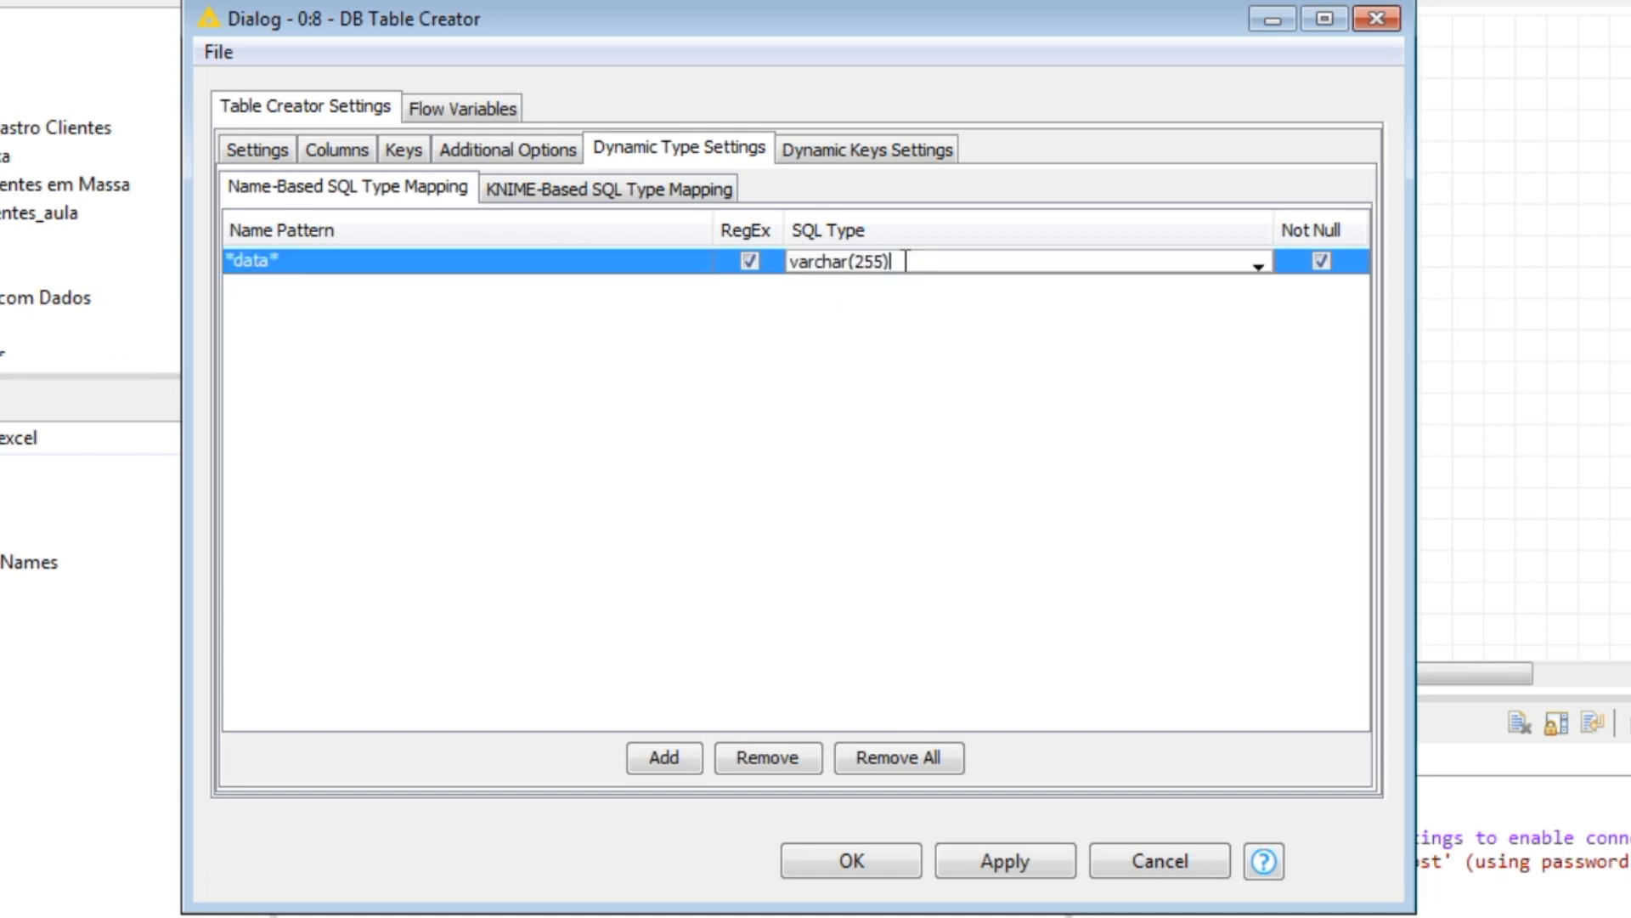
left_click(1258, 266)
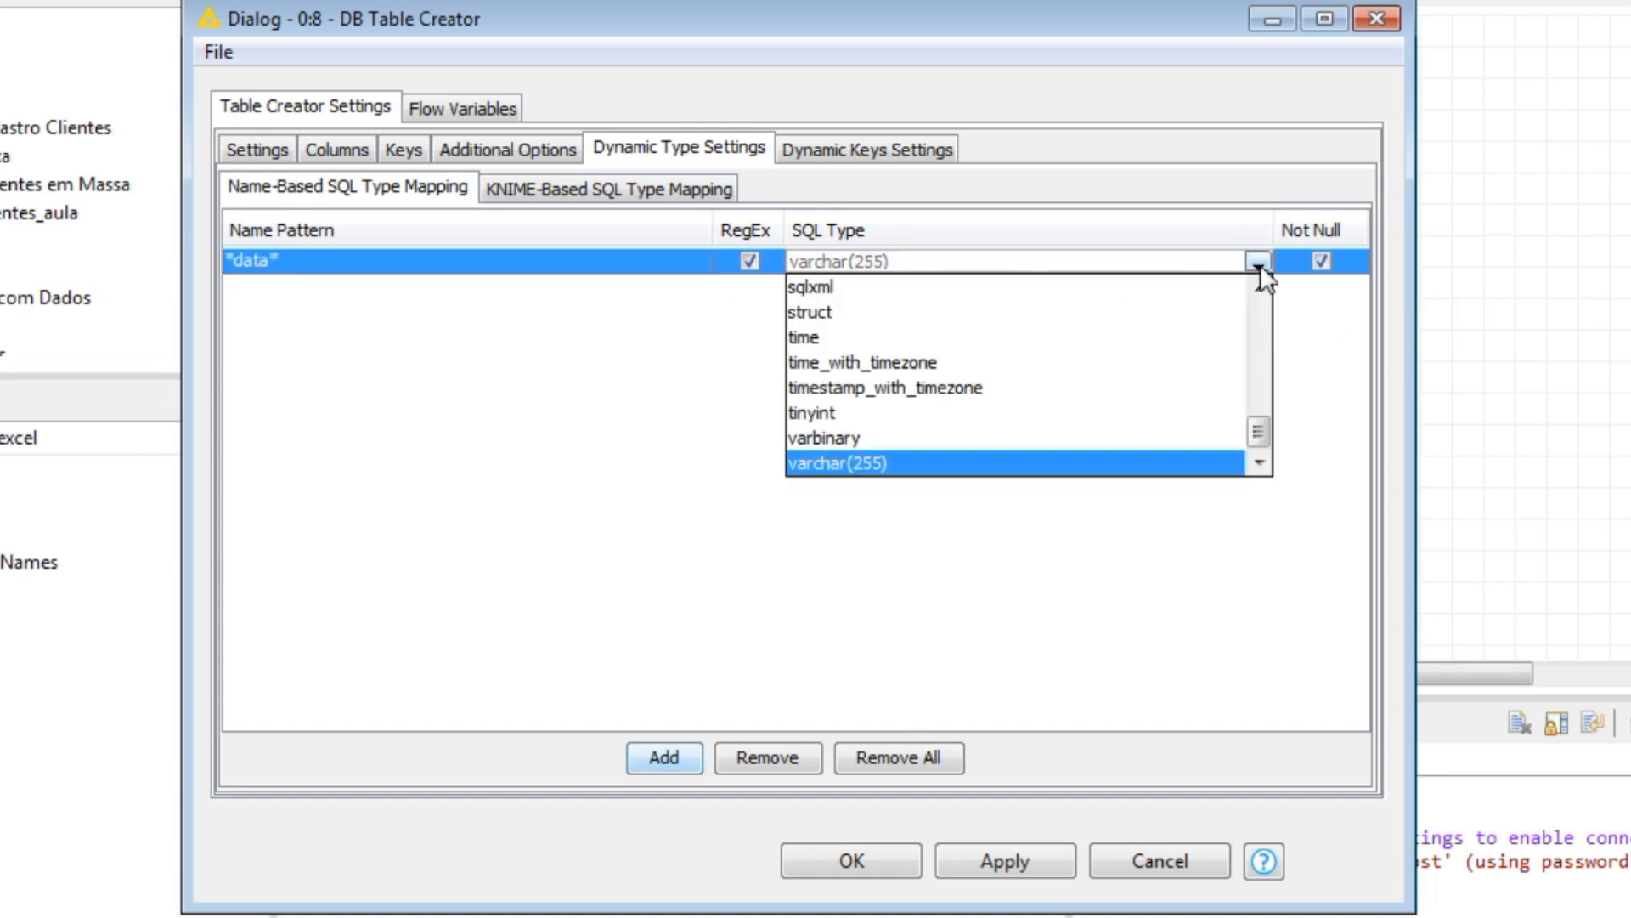
left_click_drag(1257, 432, 1258, 340)
left_click(906, 359)
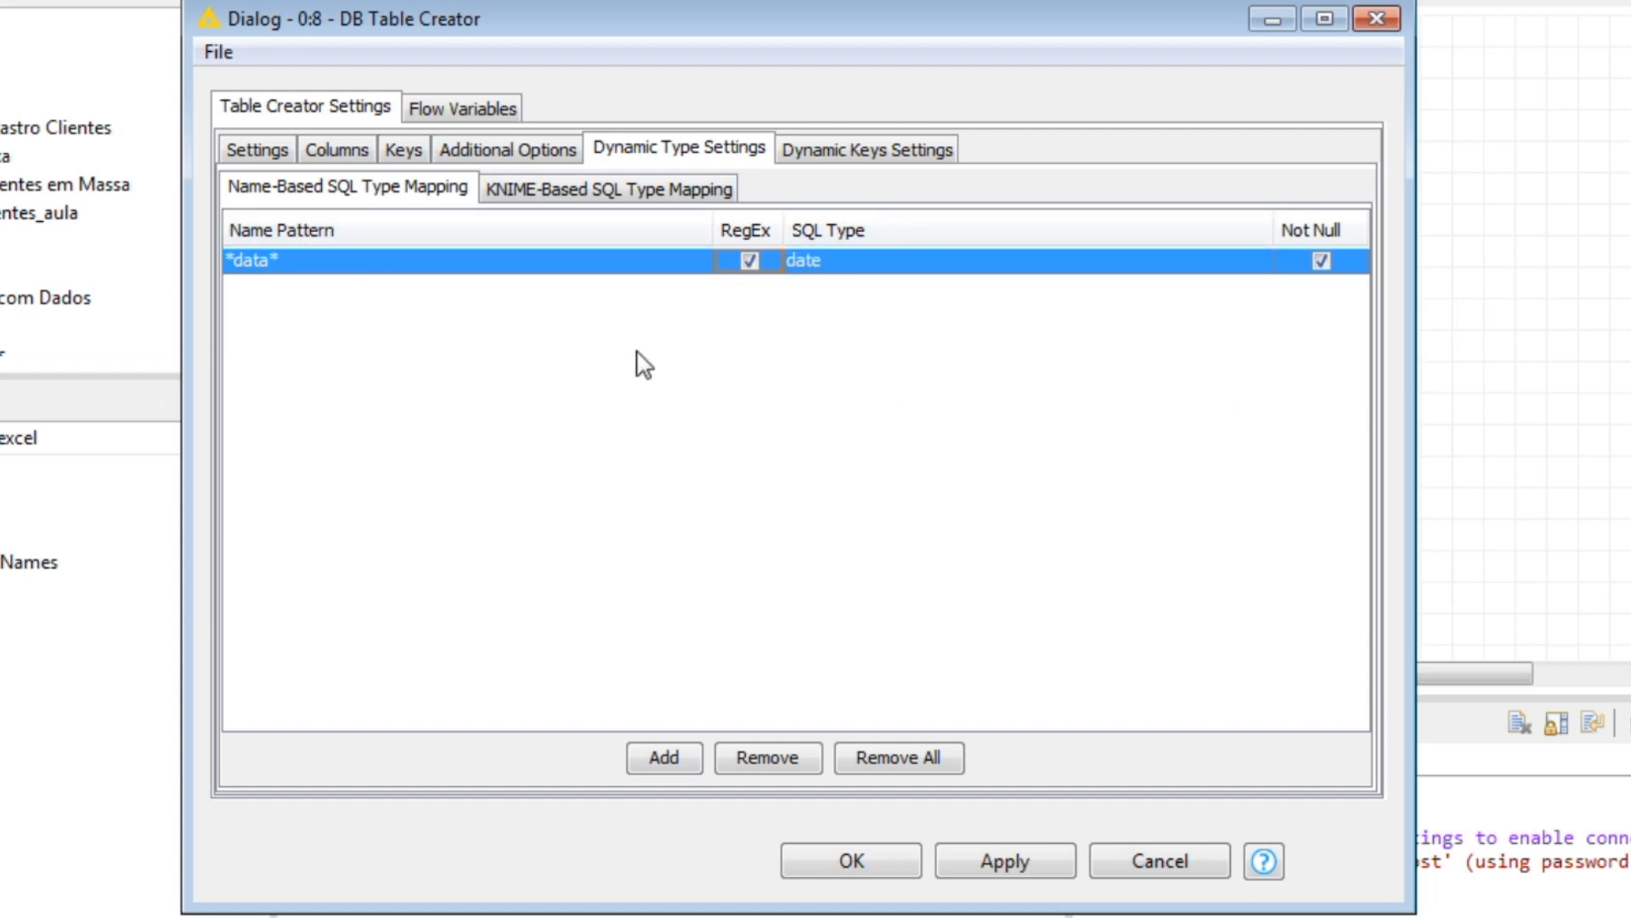
left_click(751, 260)
left_click(777, 758)
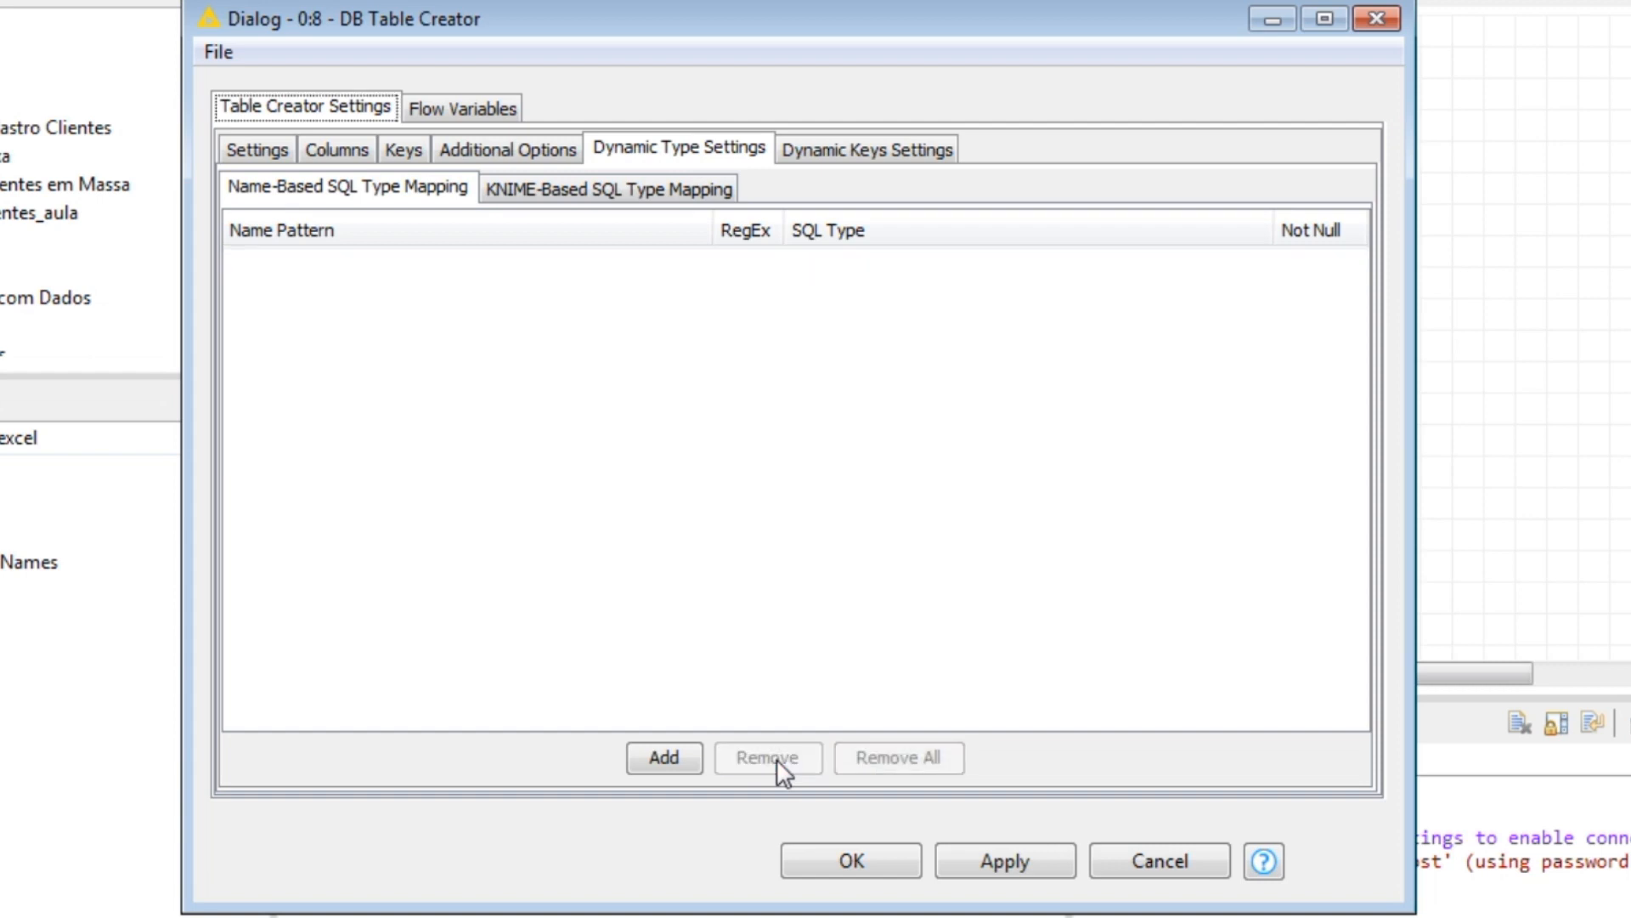
- Review the KNIME-based SQL type mapping and the dynamic keys settings, and turn off the use of dynamic settings
left_click(643, 198)
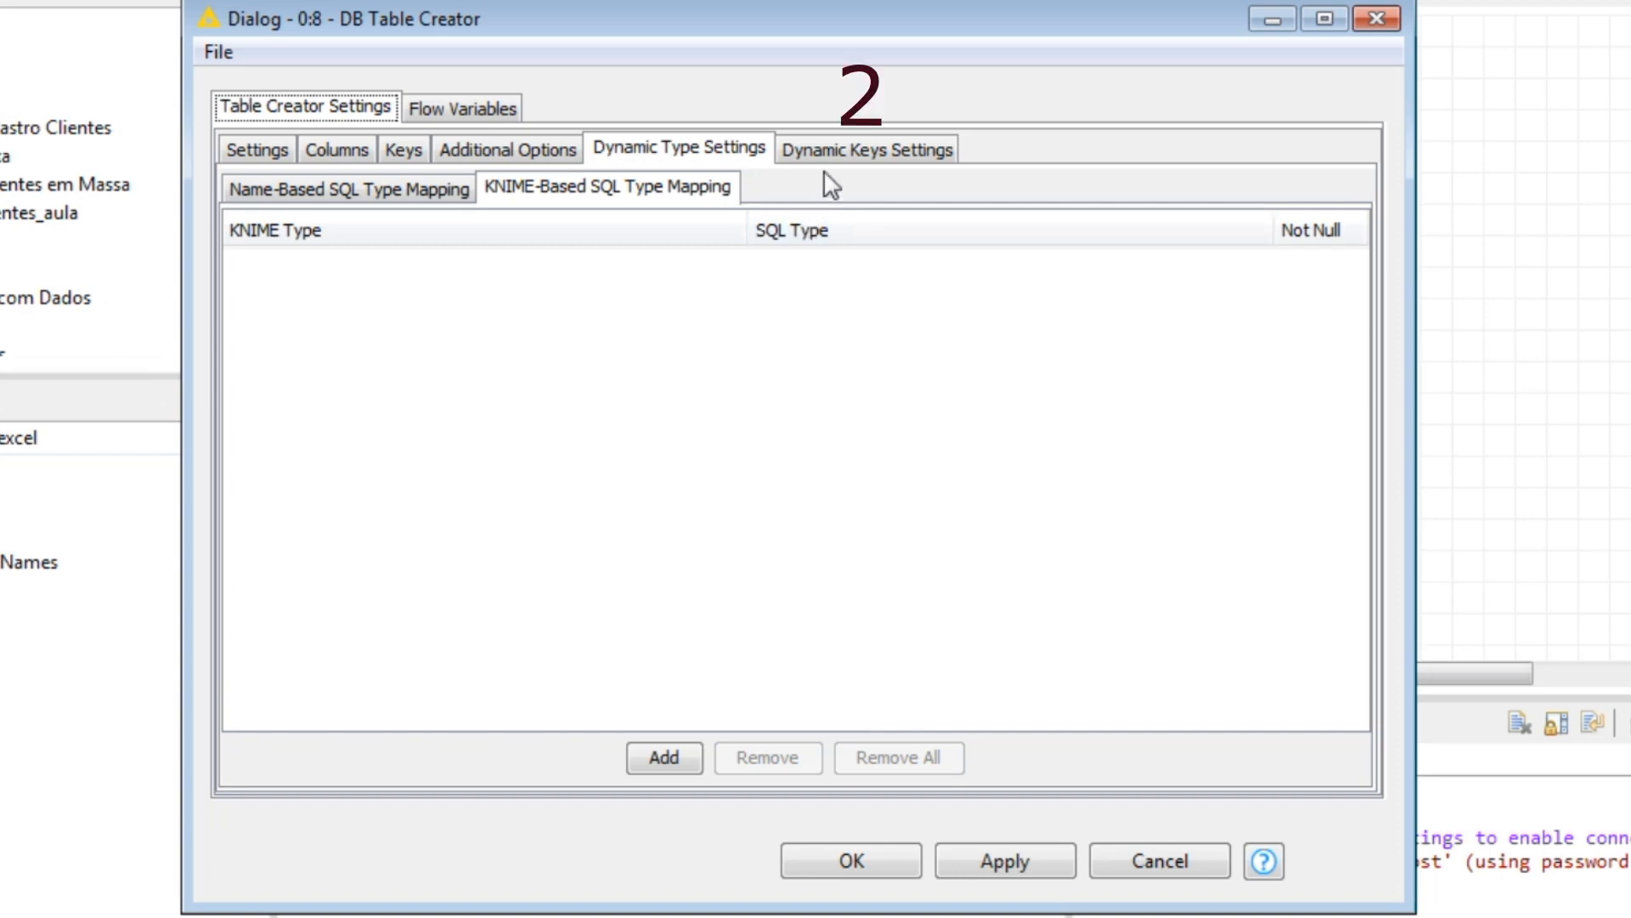
left_click(889, 149)
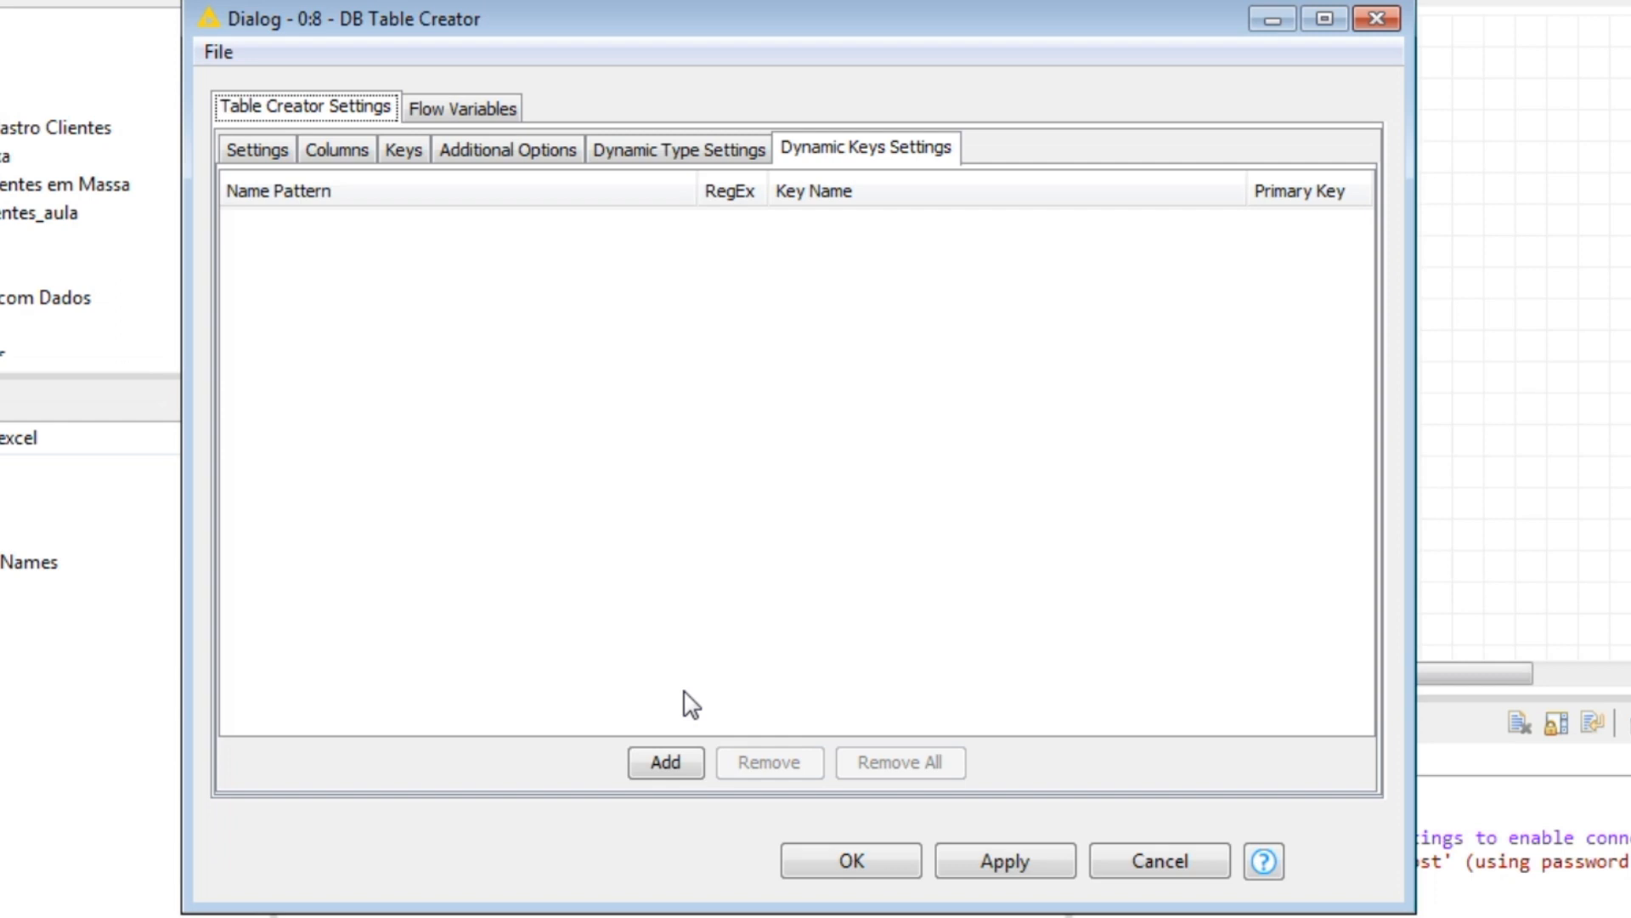
left_click(257, 150)
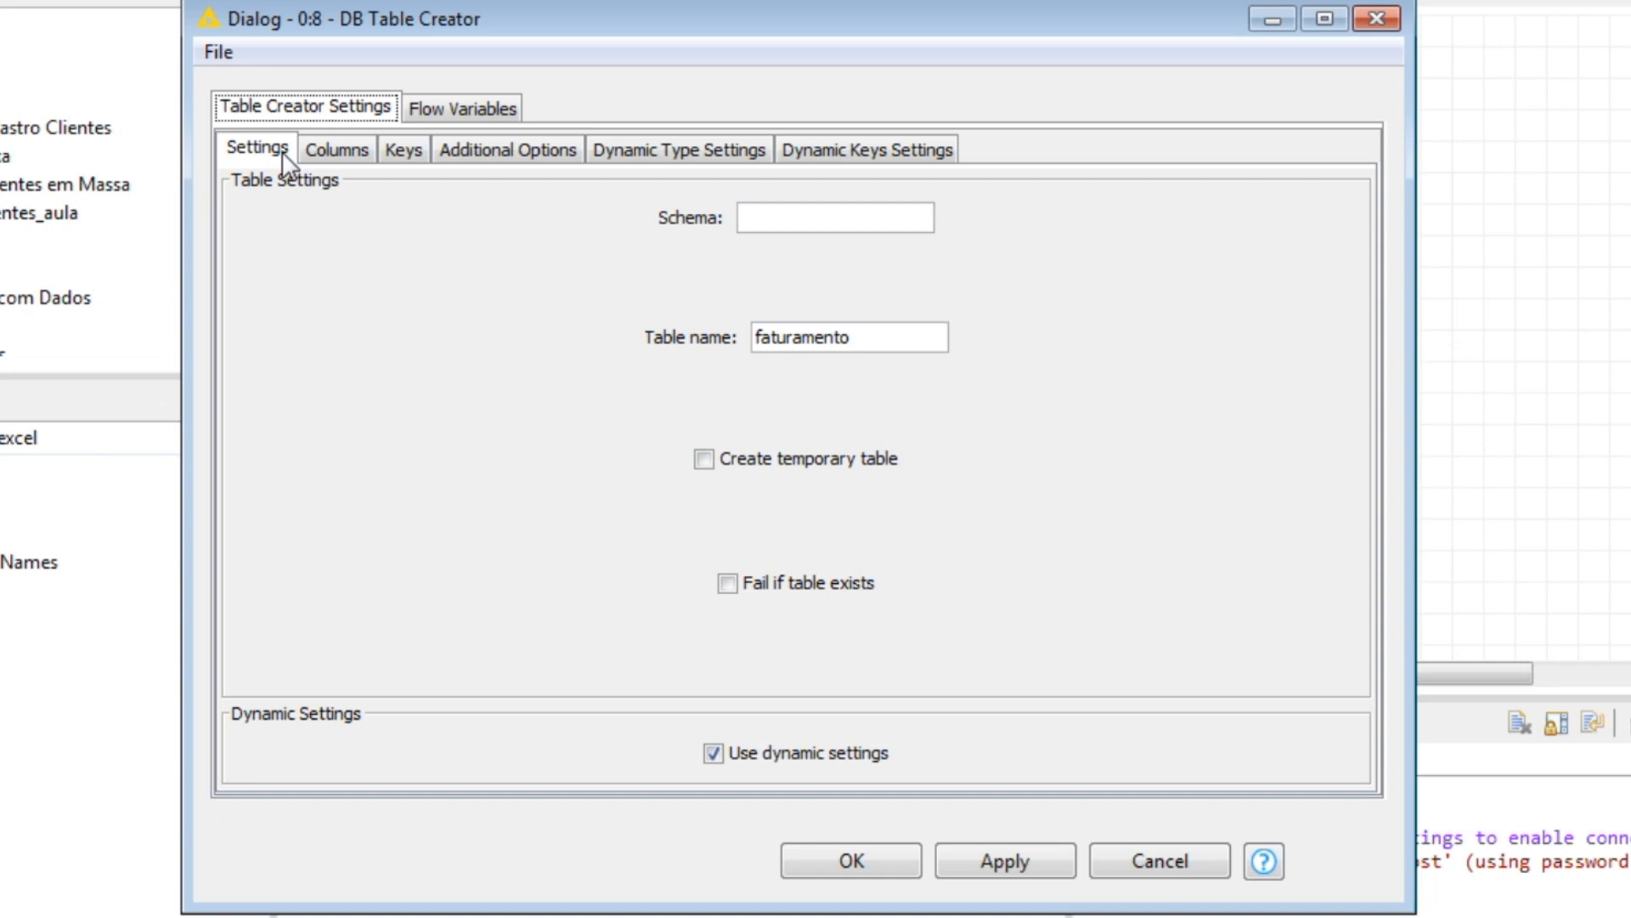
left_click(717, 752)
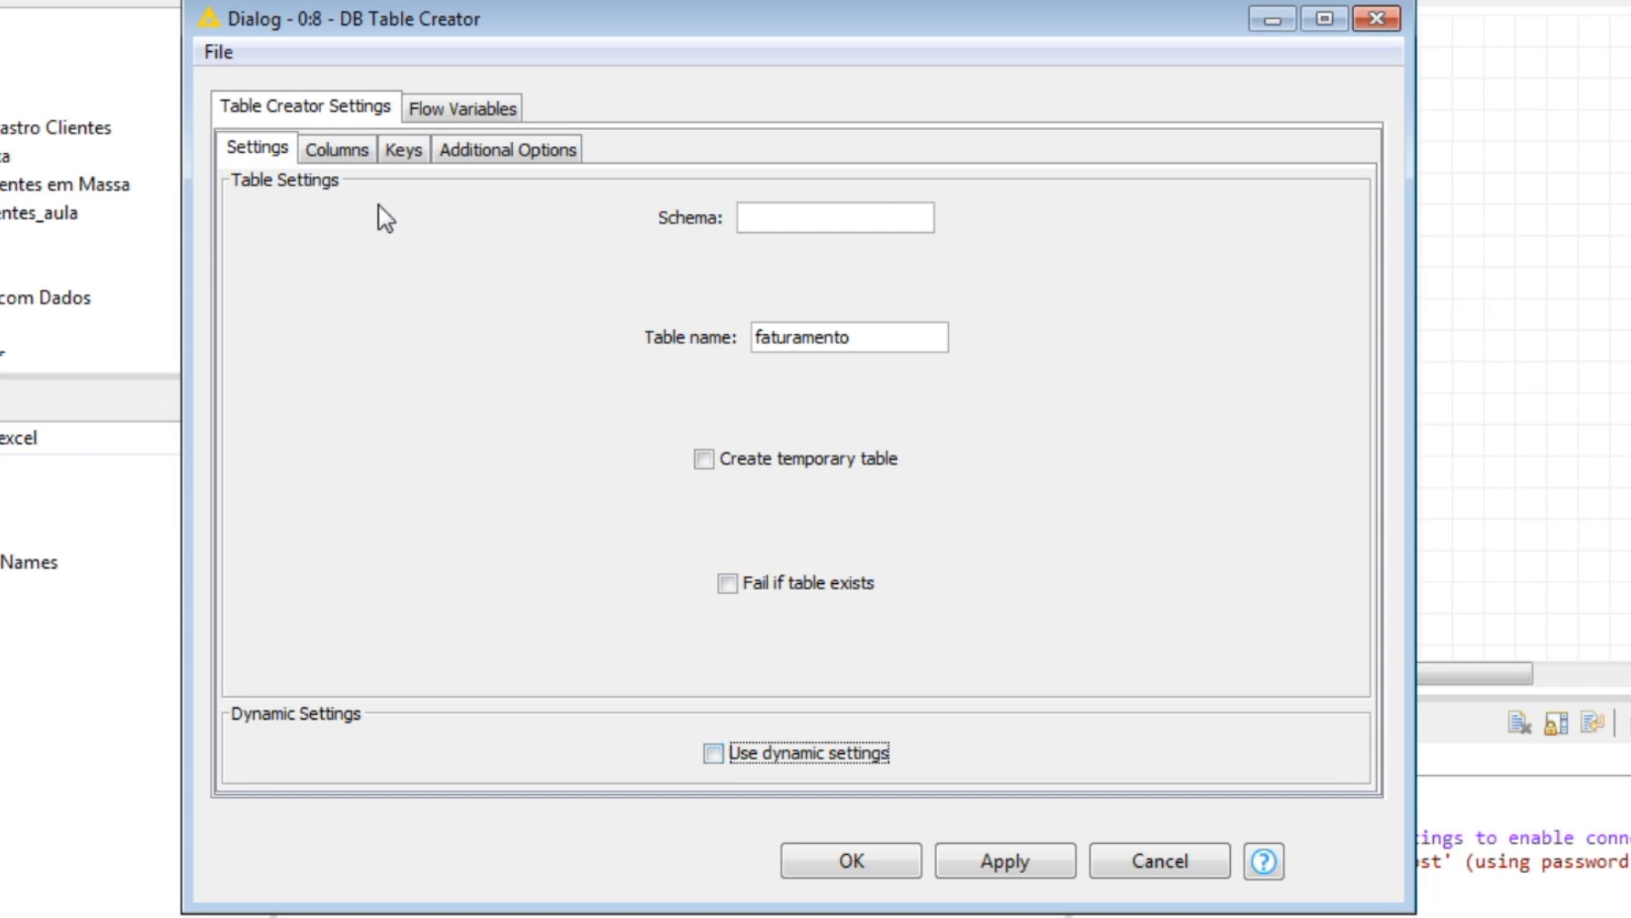
- Set all six columns of the faturamento table, from ID_FATURAMENTO to Nota fiscal, as Not Null, keeping their column types
left_click(337, 150)
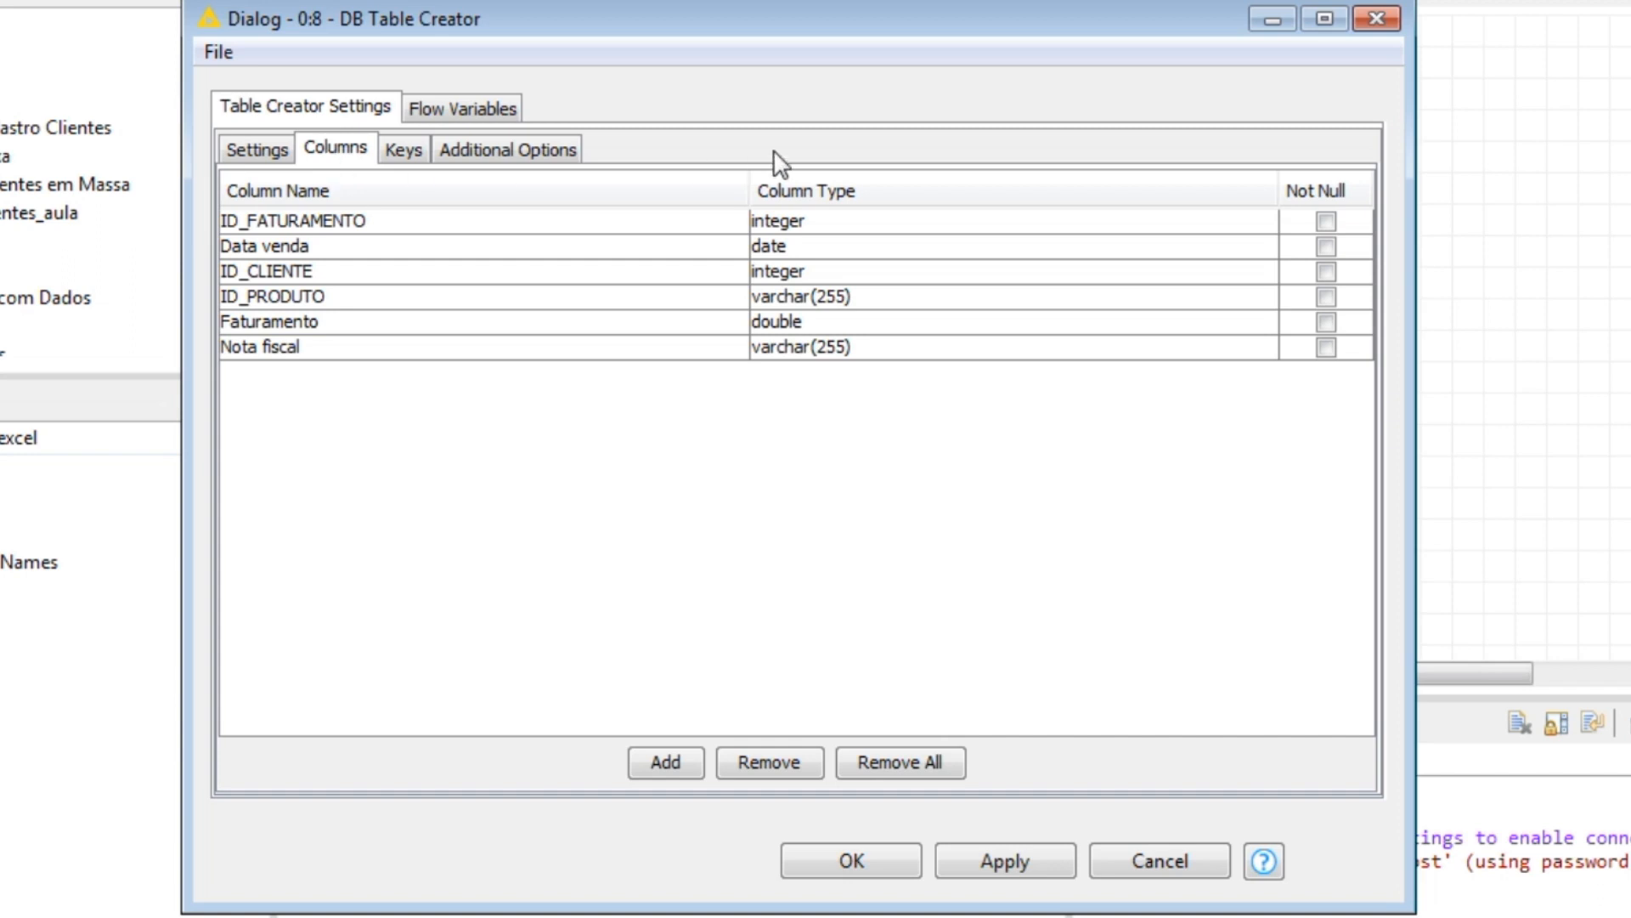
left_click(1325, 223)
left_click(1326, 247)
left_click(1327, 272)
left_click(1326, 296)
left_click(1326, 322)
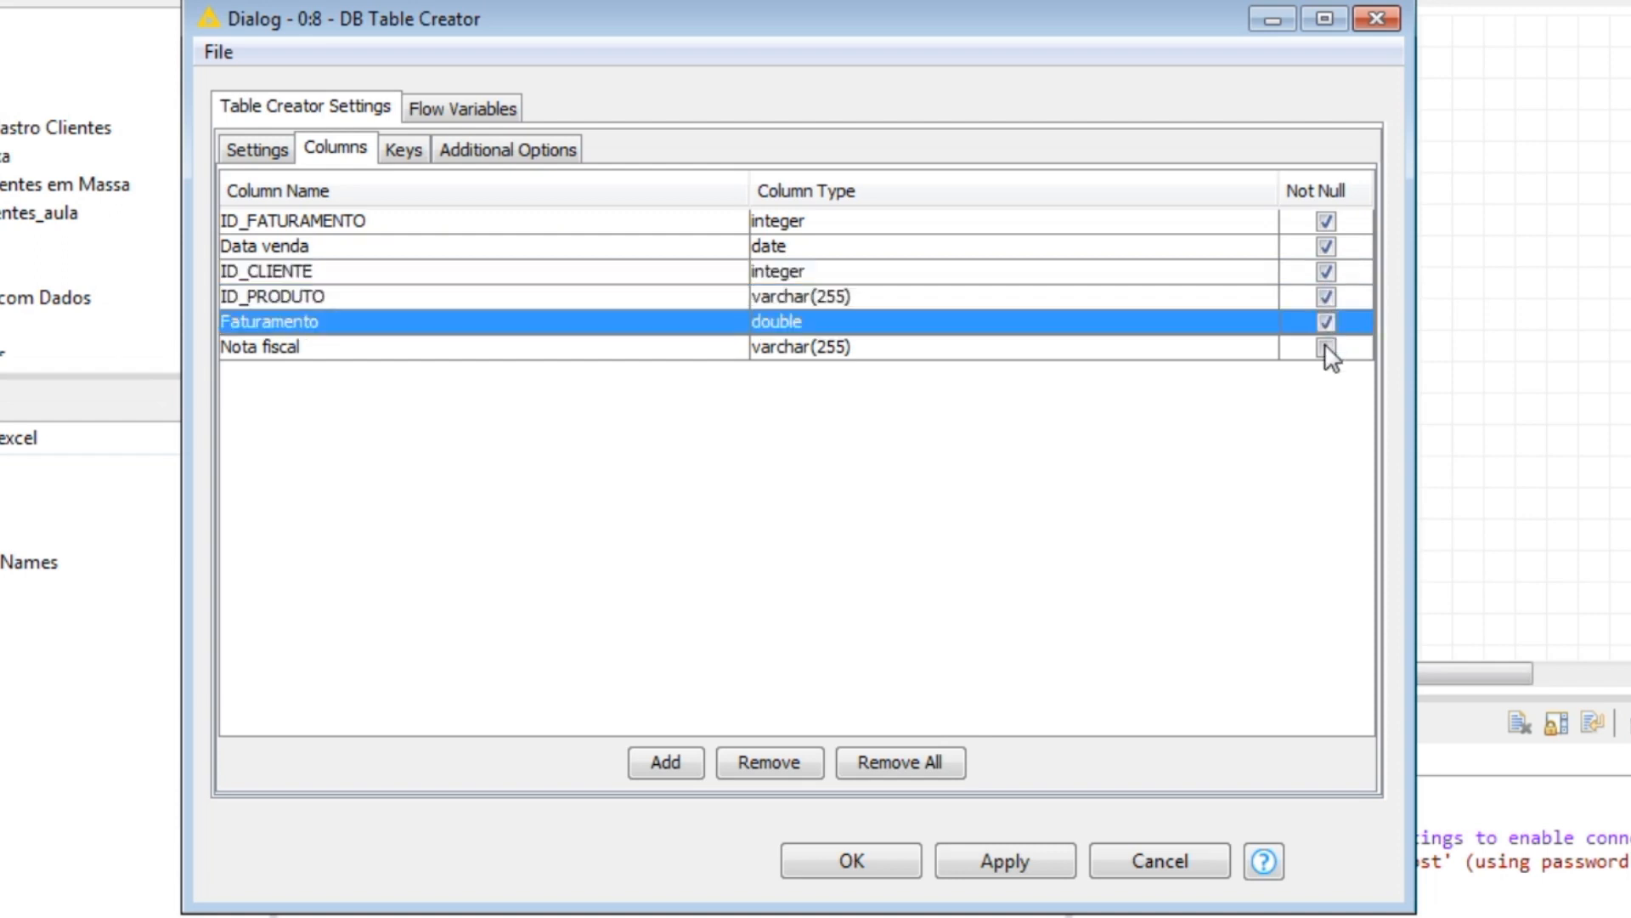
left_click(1326, 348)
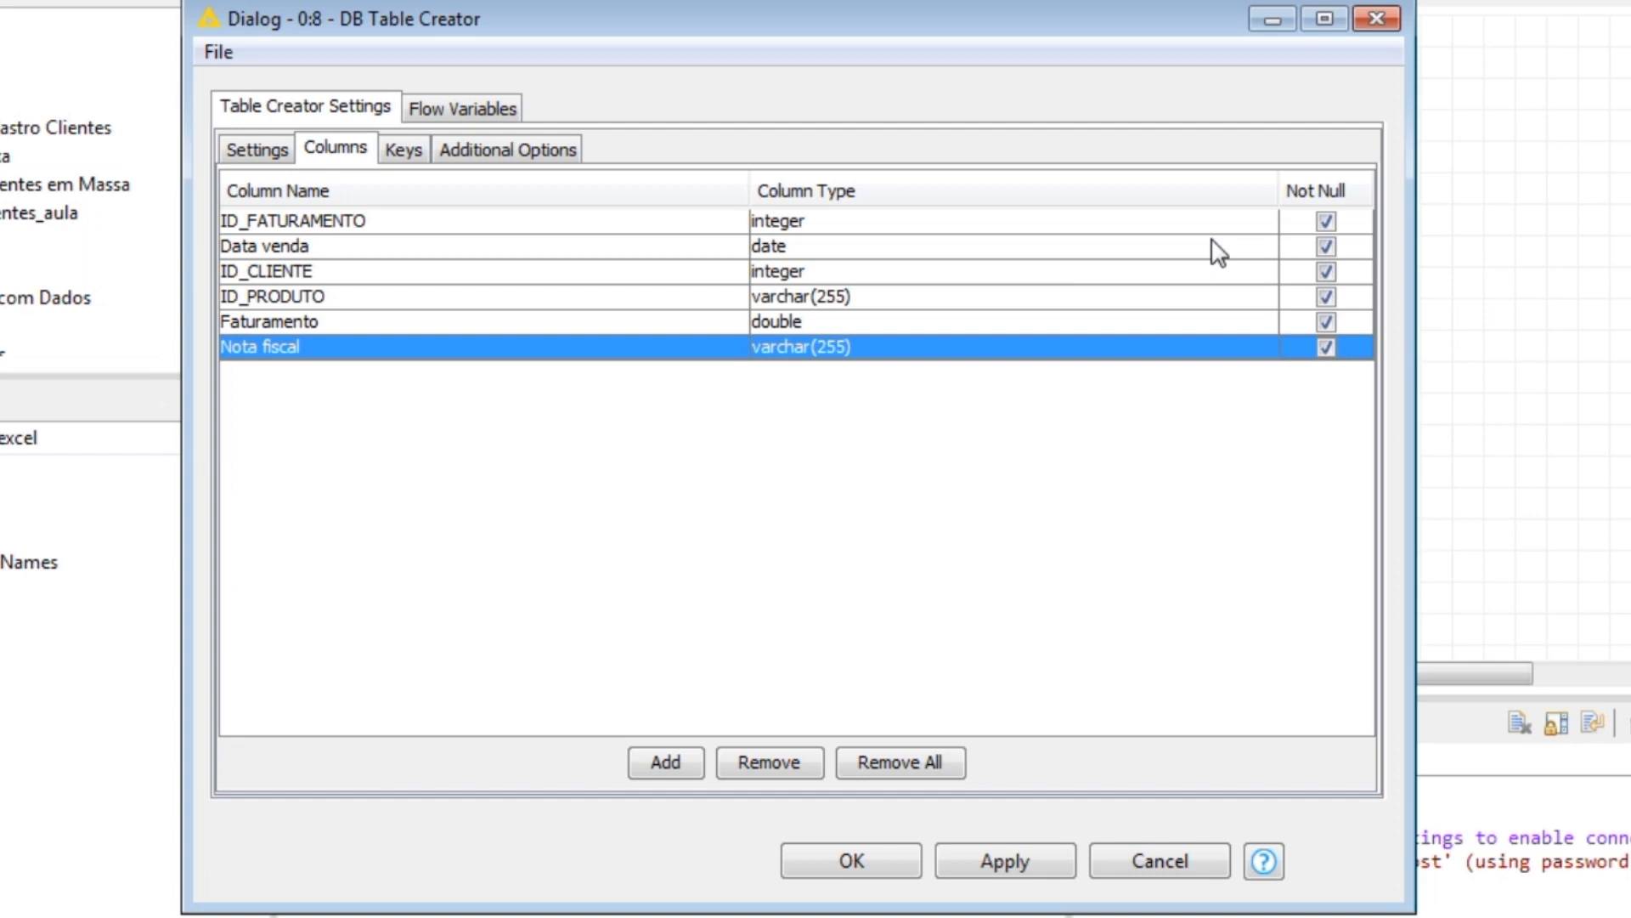
left_click(496, 224)
left_click(822, 226)
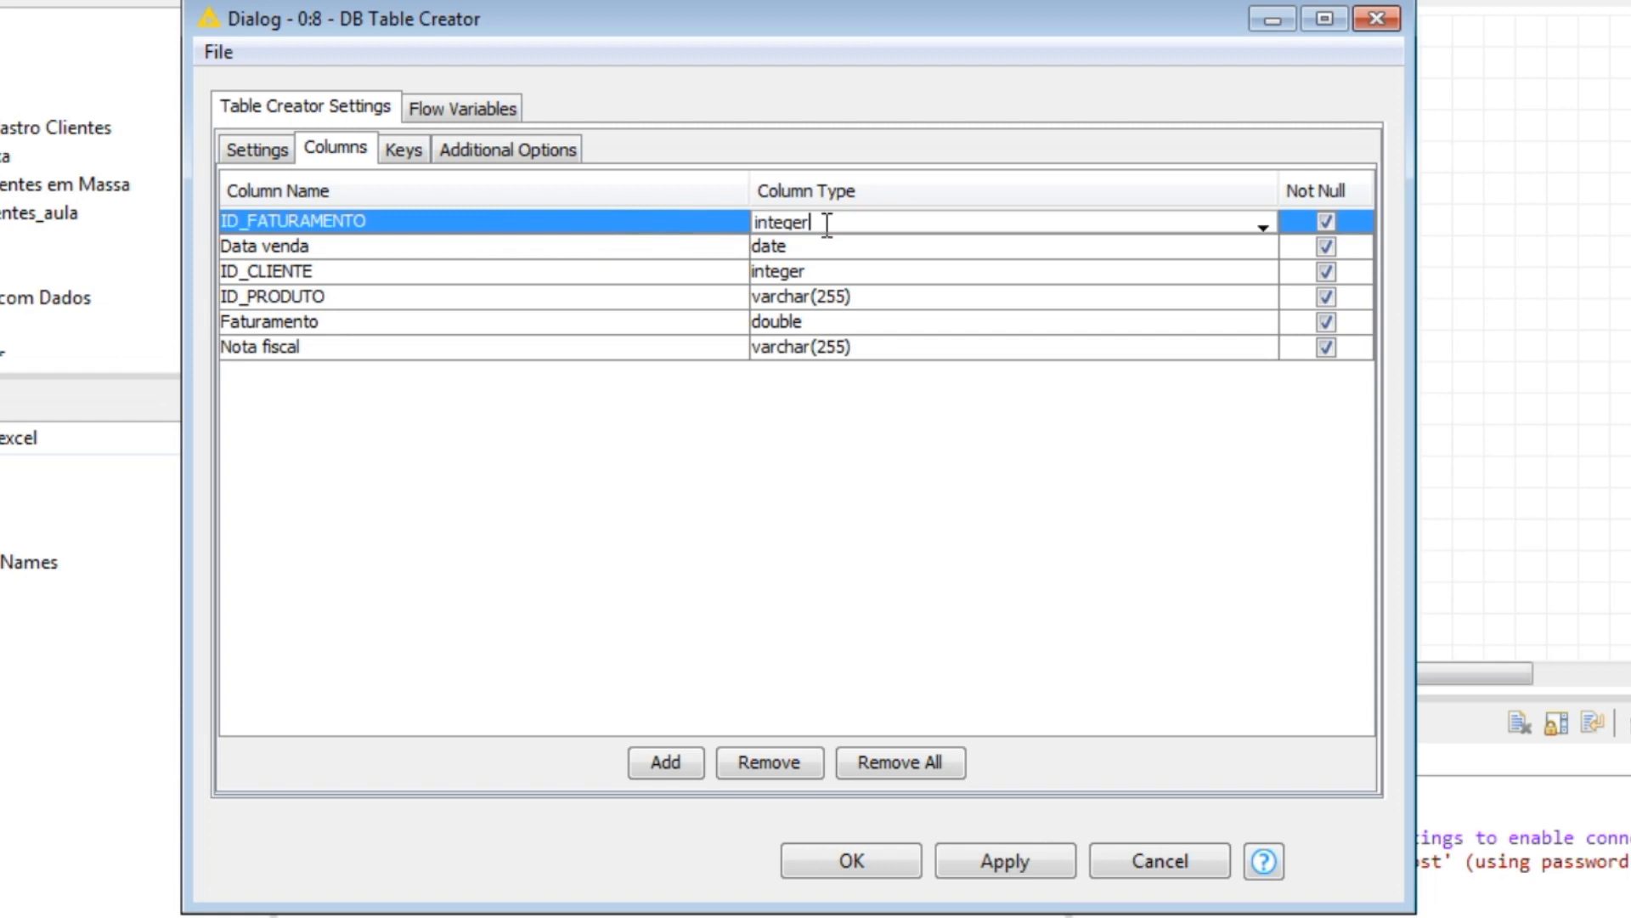
left_click(651, 227)
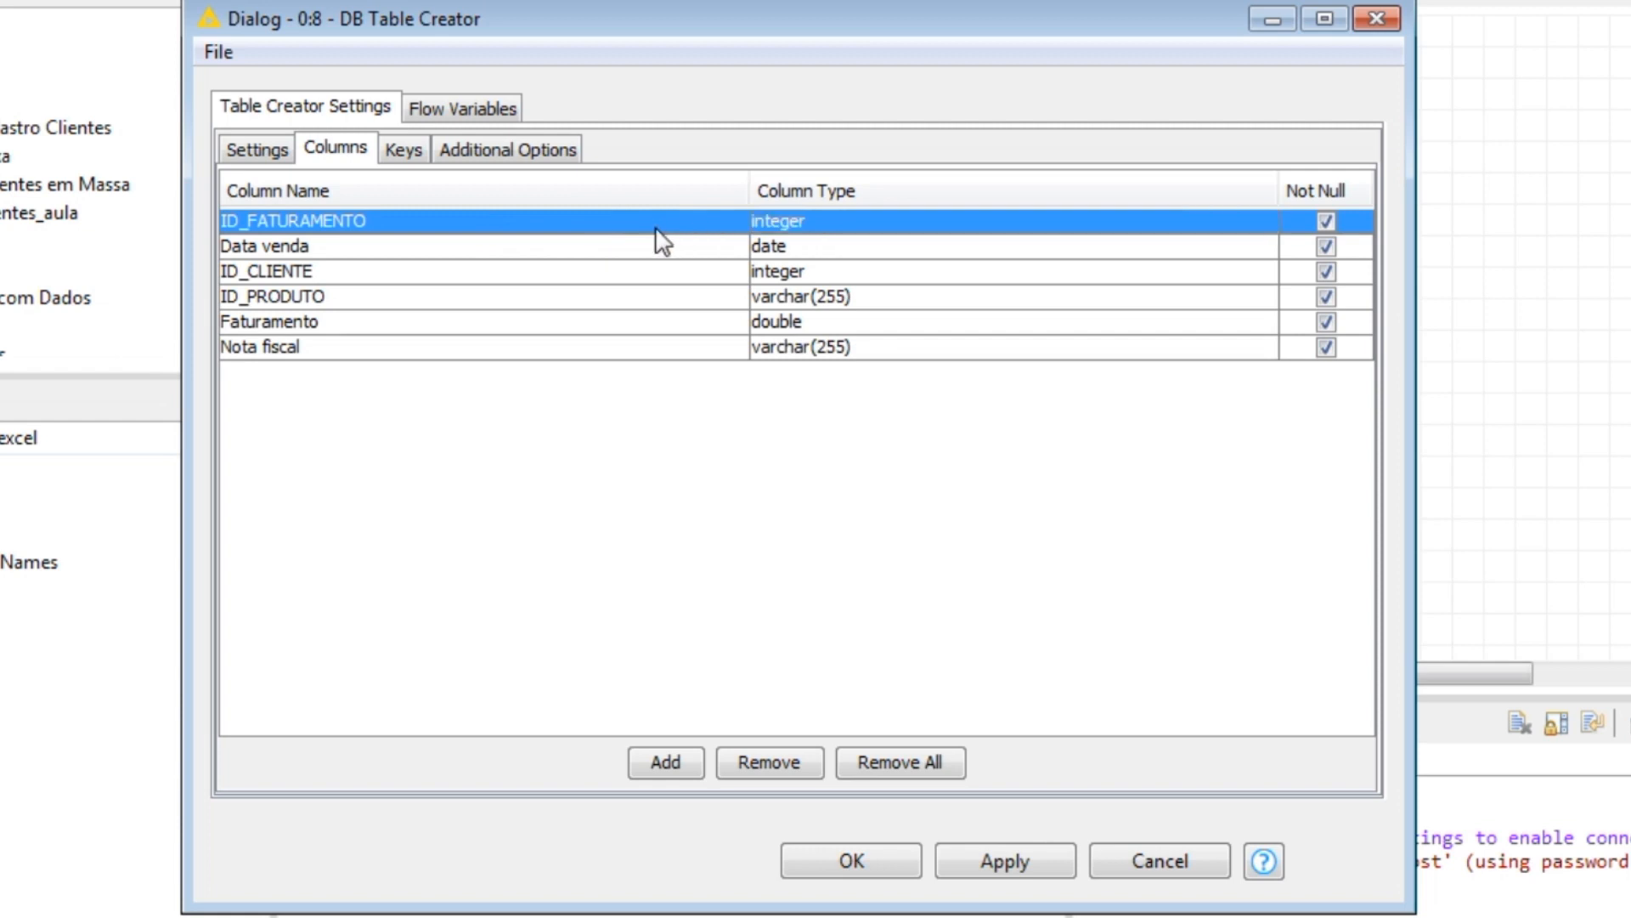
- Add a key on the ID_FATURAMENTO column, mark it as the primary key, and accept the DB Table Creator settings
left_click(421, 153)
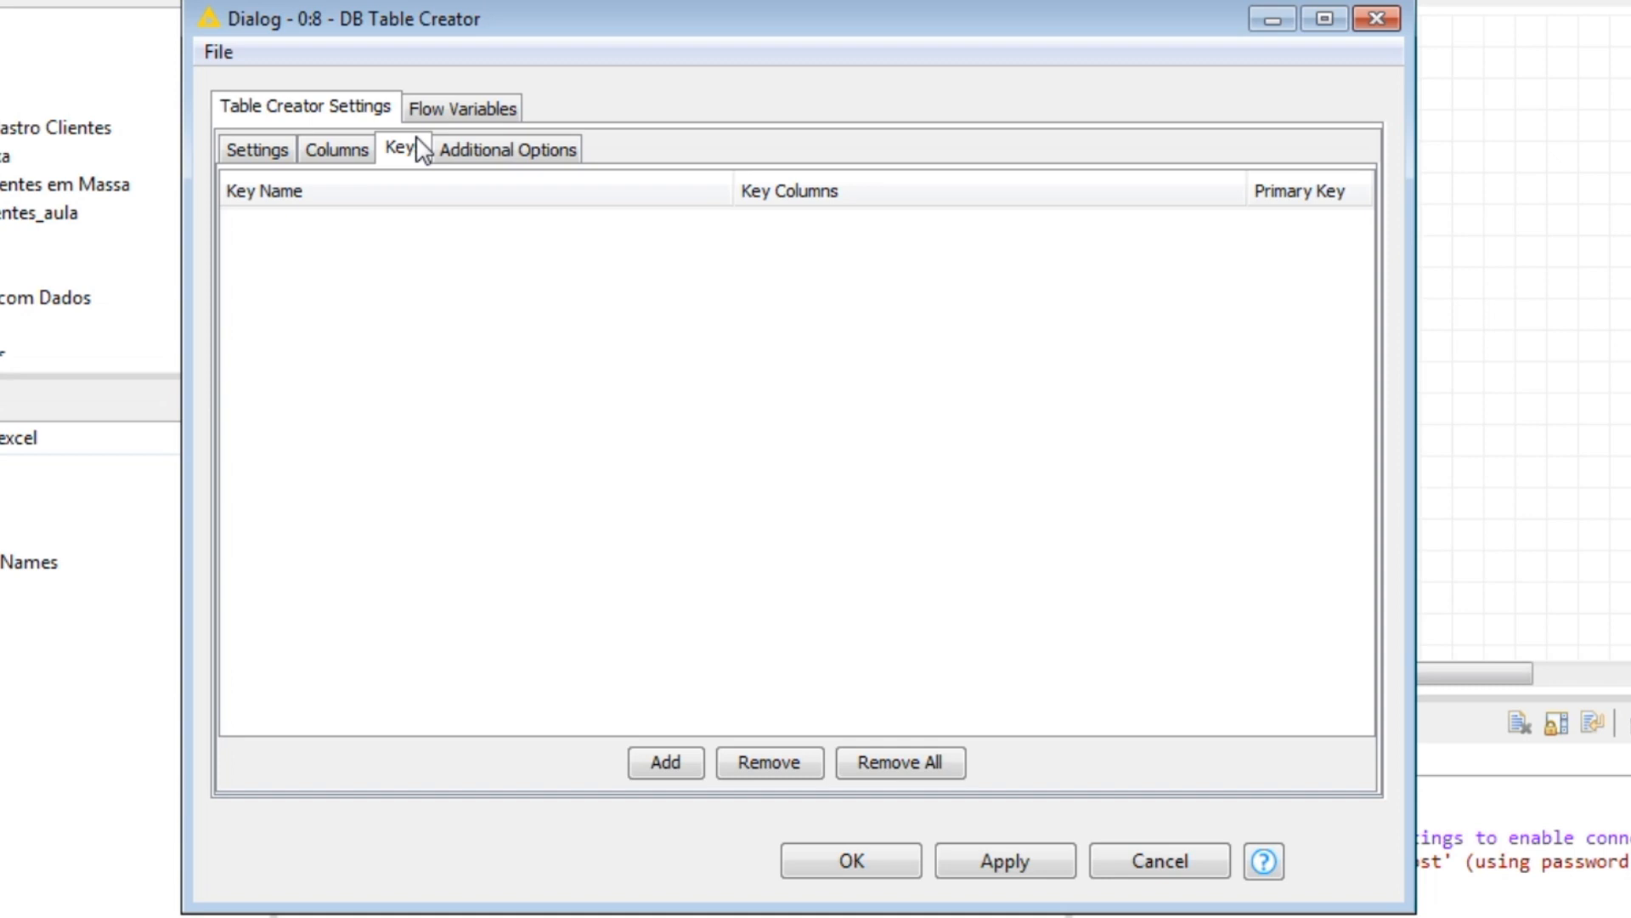
left_click(676, 761)
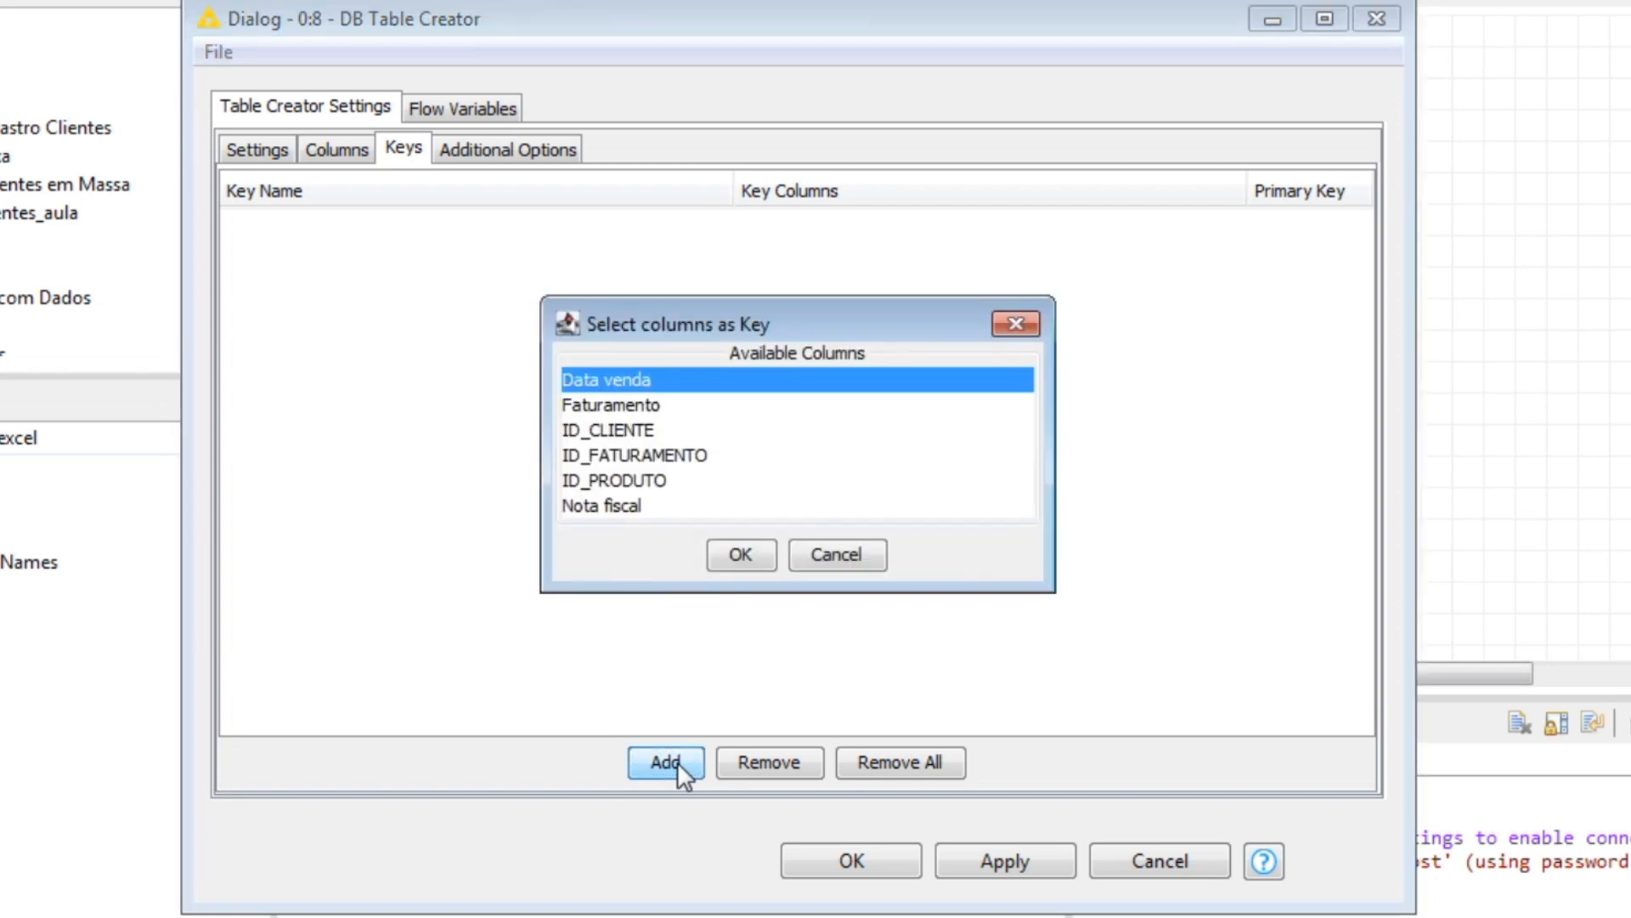
left_click(644, 453)
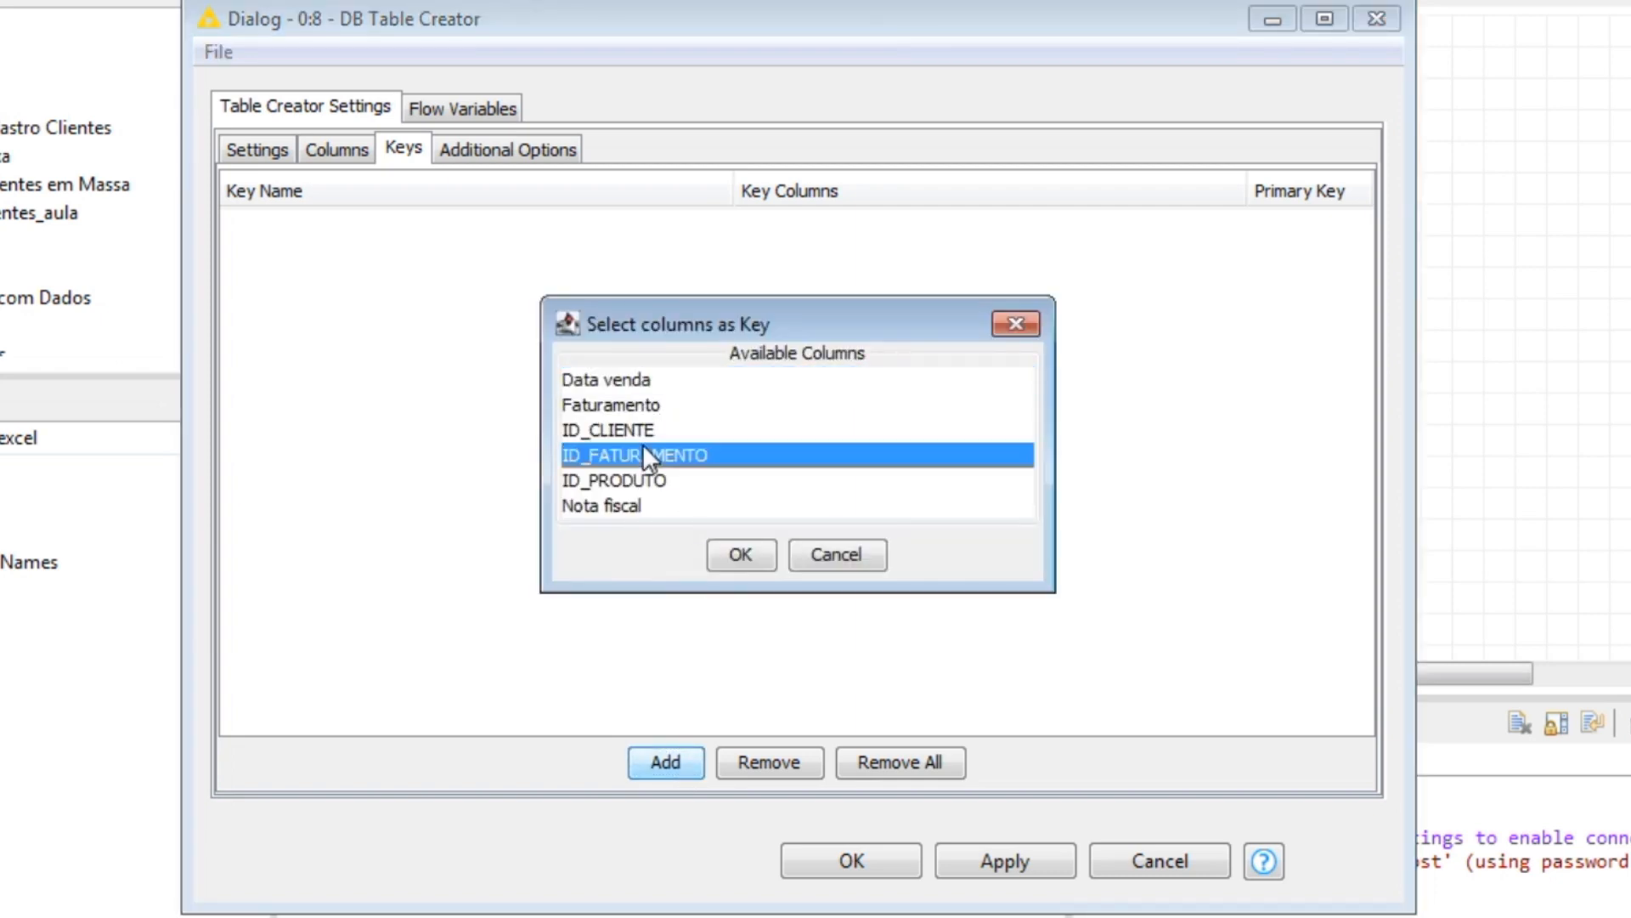
left_click(738, 554)
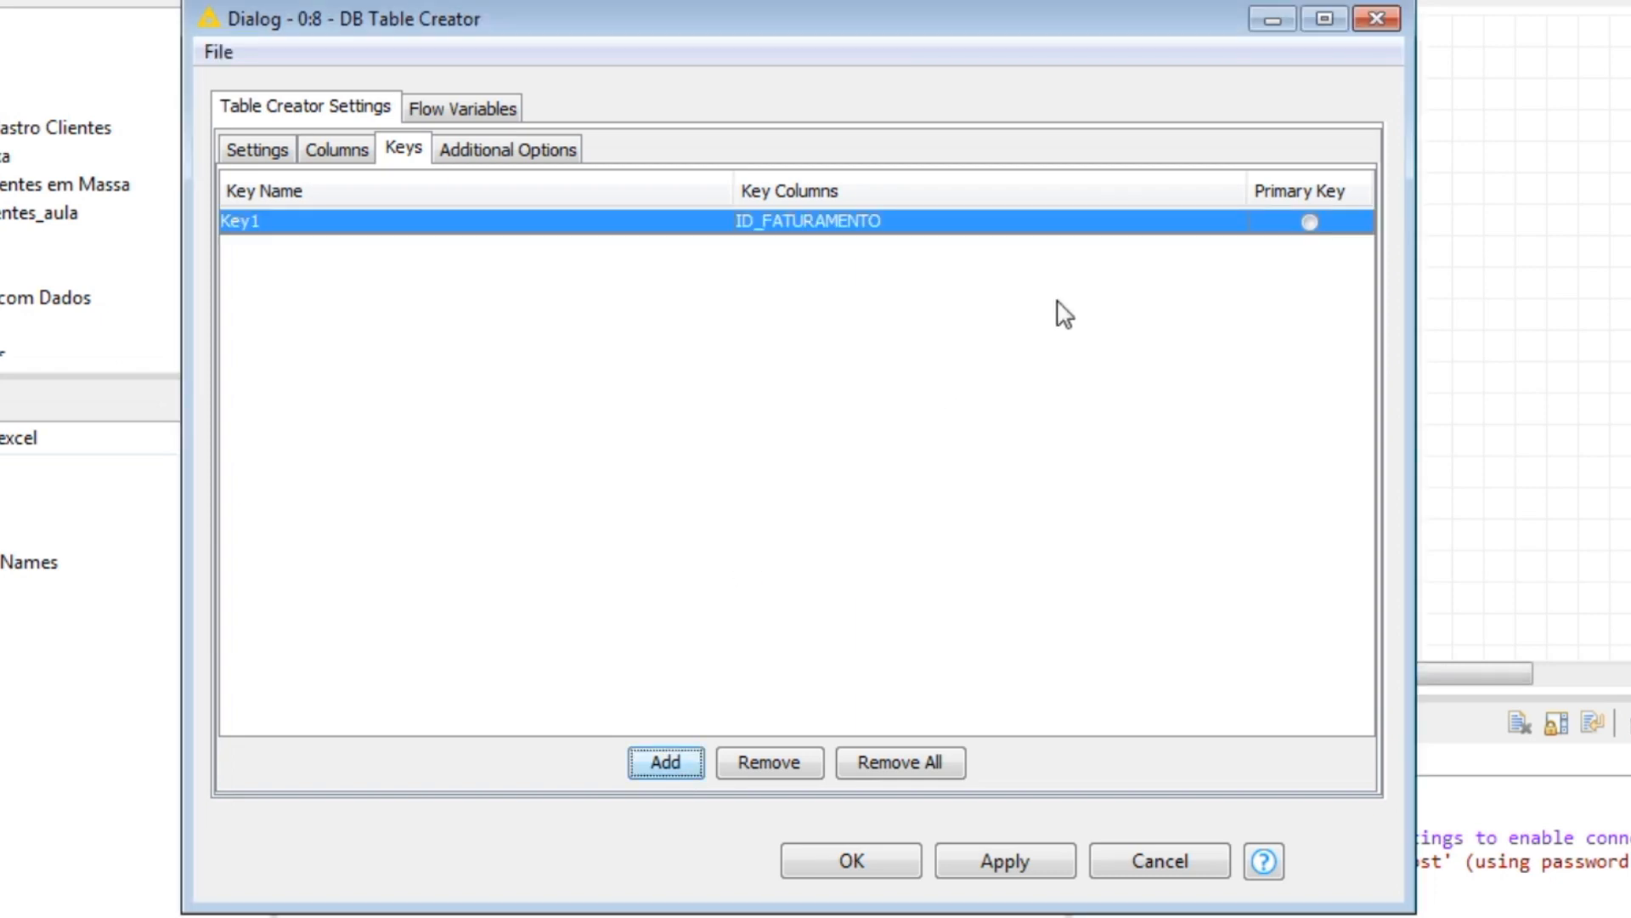
left_click(1310, 223)
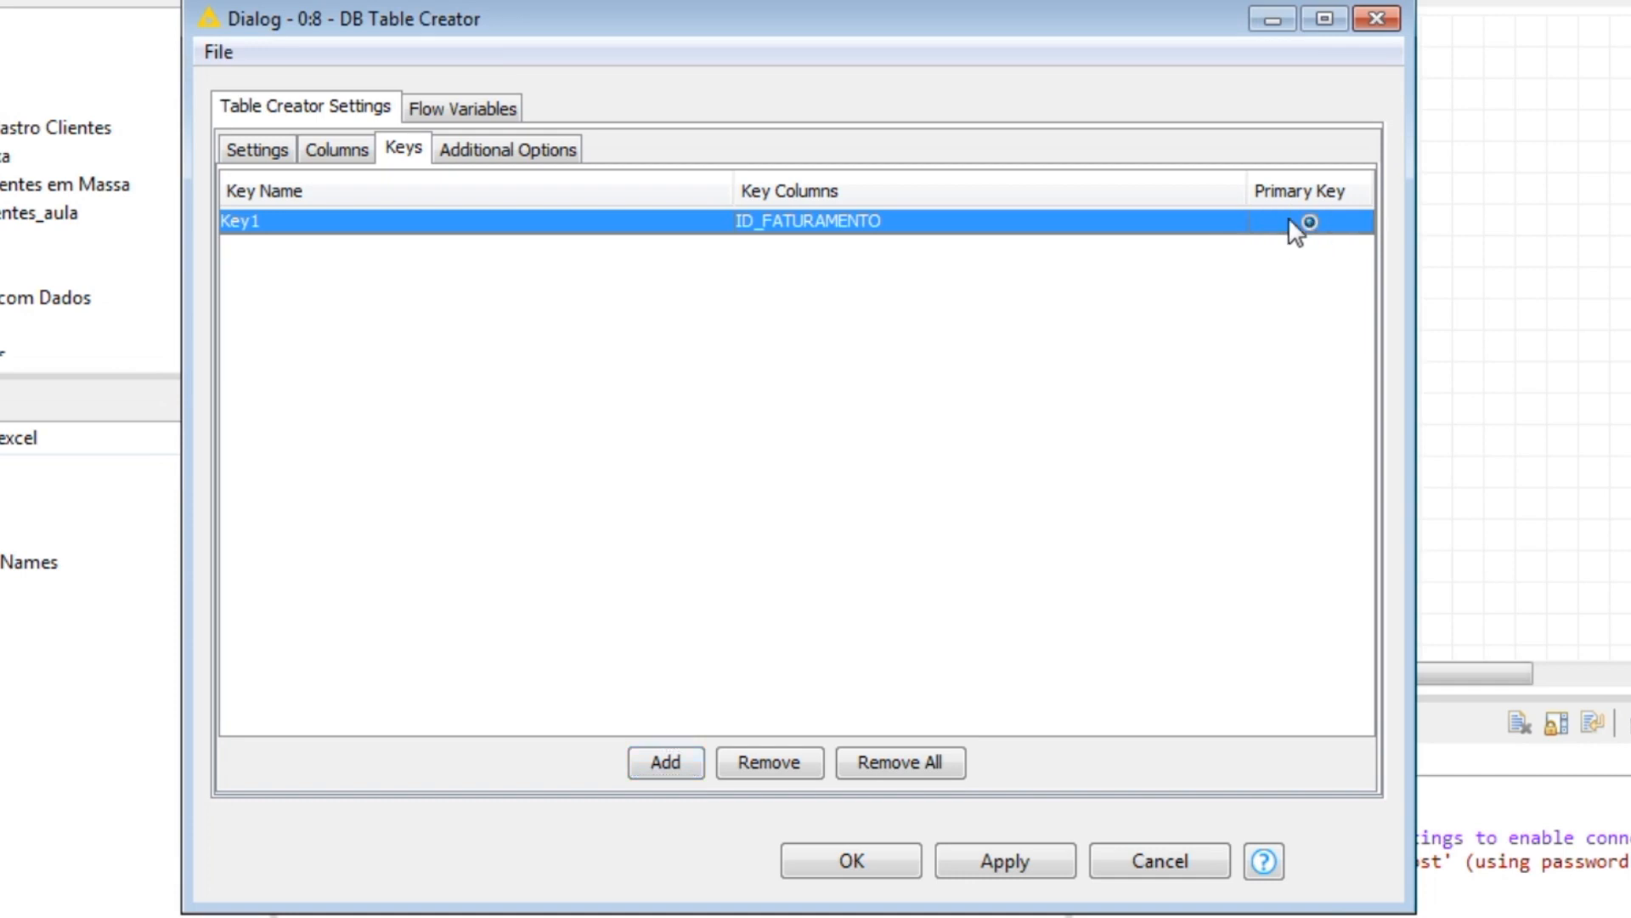
left_click(491, 153)
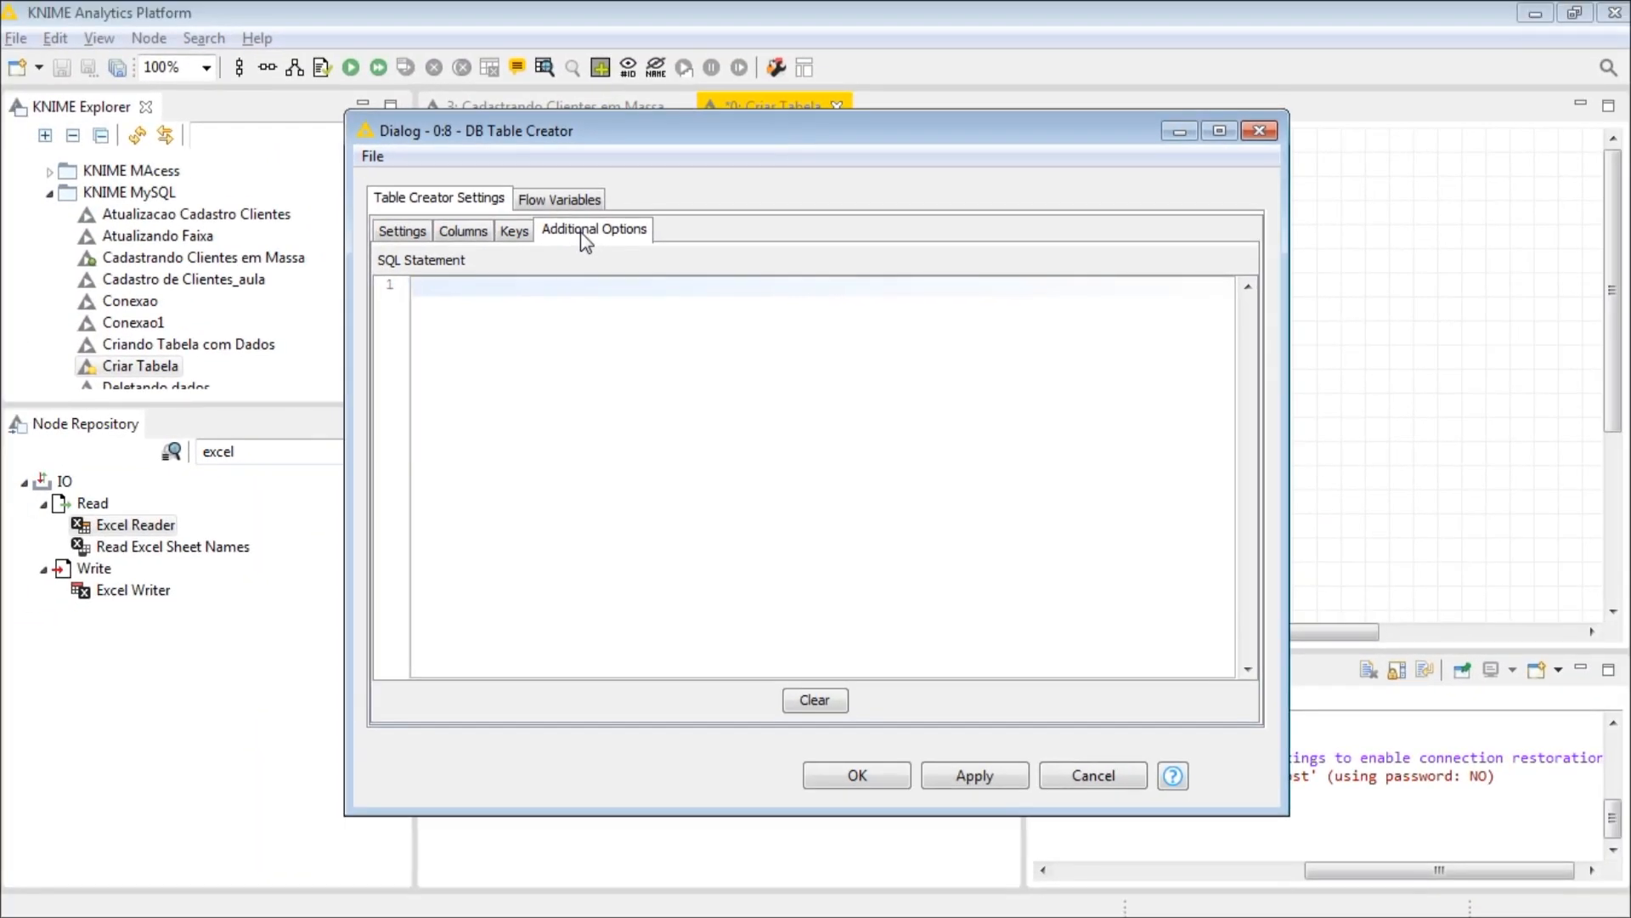
left_click(865, 776)
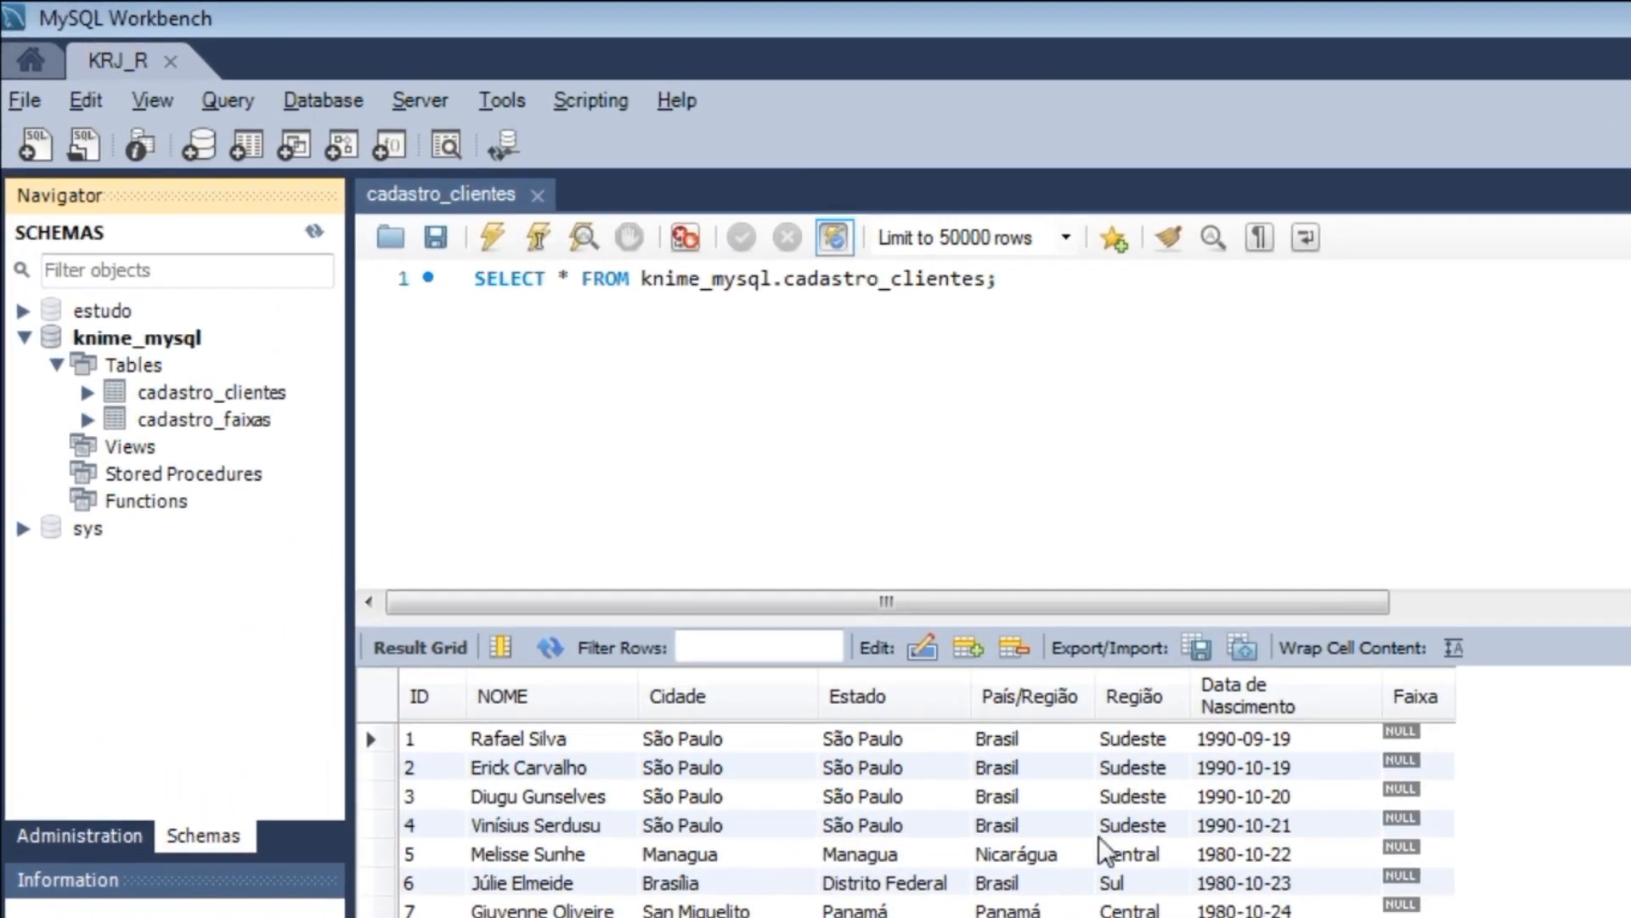
- Check the existing tables of the knime_mysql schema in MySQL Workbench, and execute all nodes of the Criar Tabela workflow in KNIME
left_click(217, 391)
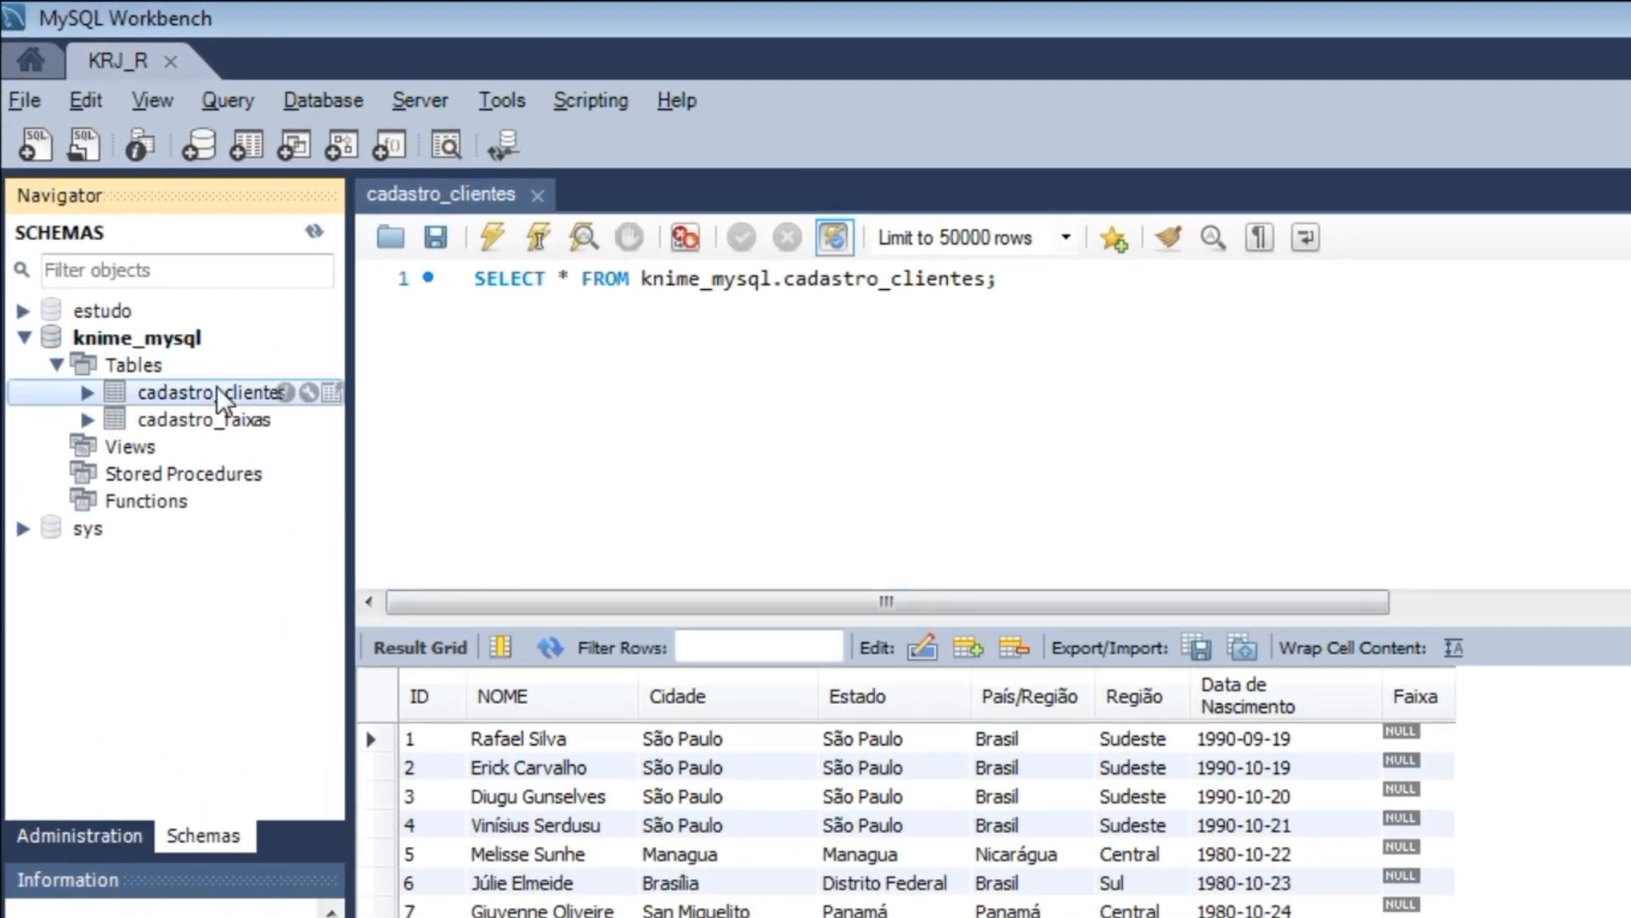
left_click(223, 424)
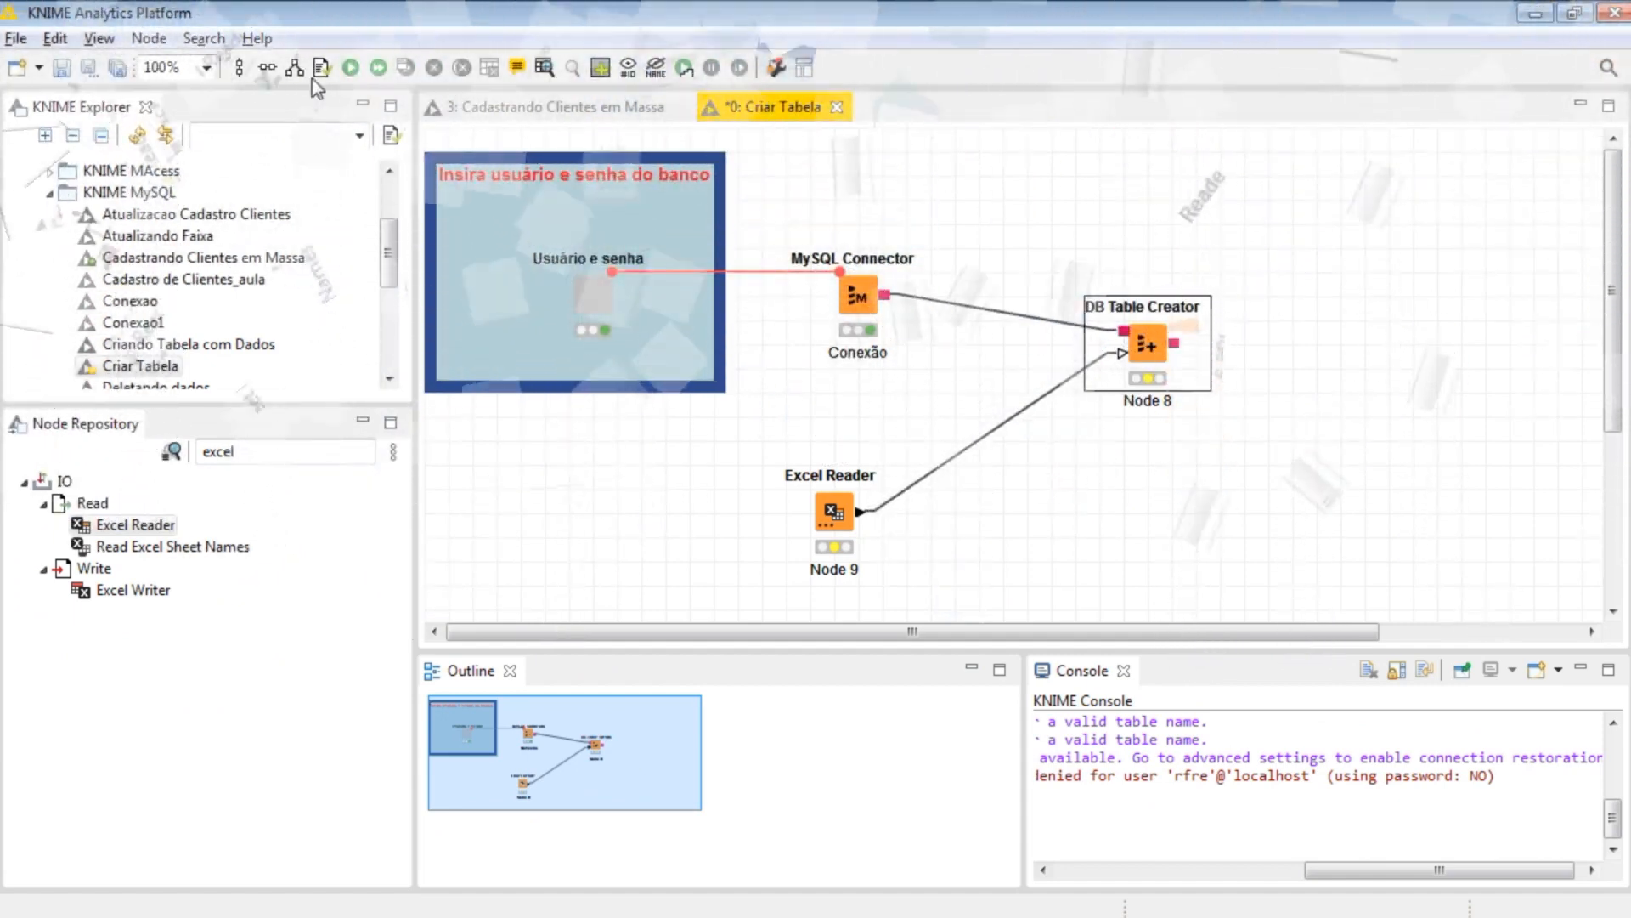
left_click(380, 67)
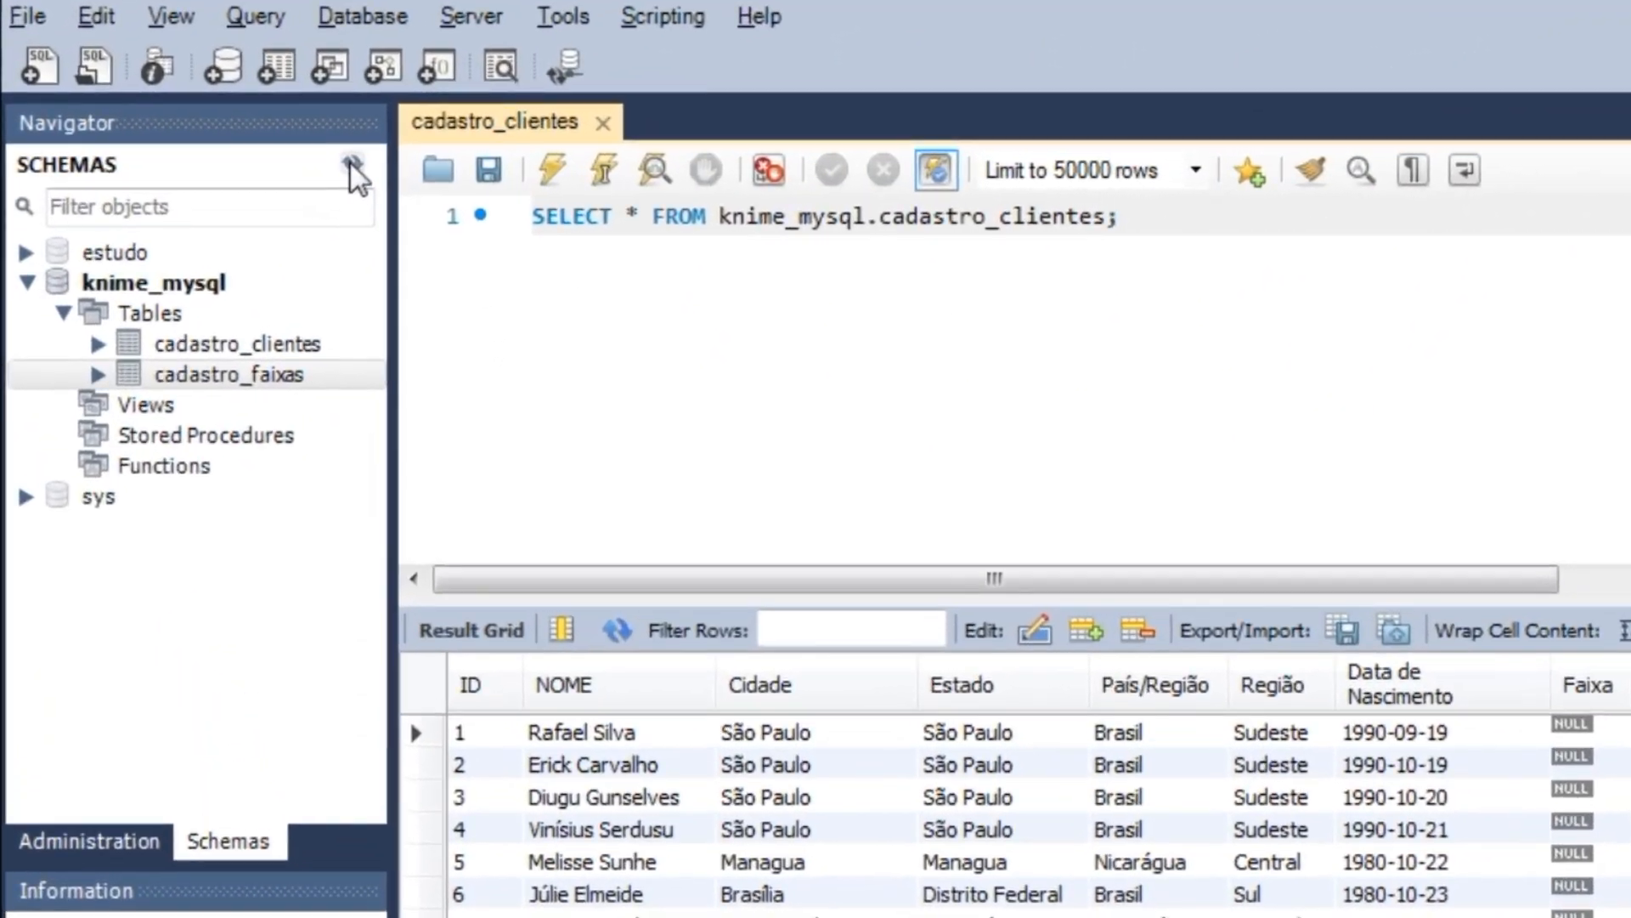
- Refresh the schemas in MySQL Workbench, and query the rows of the faturamento table to inspect its columns and data types
left_click(350, 164)
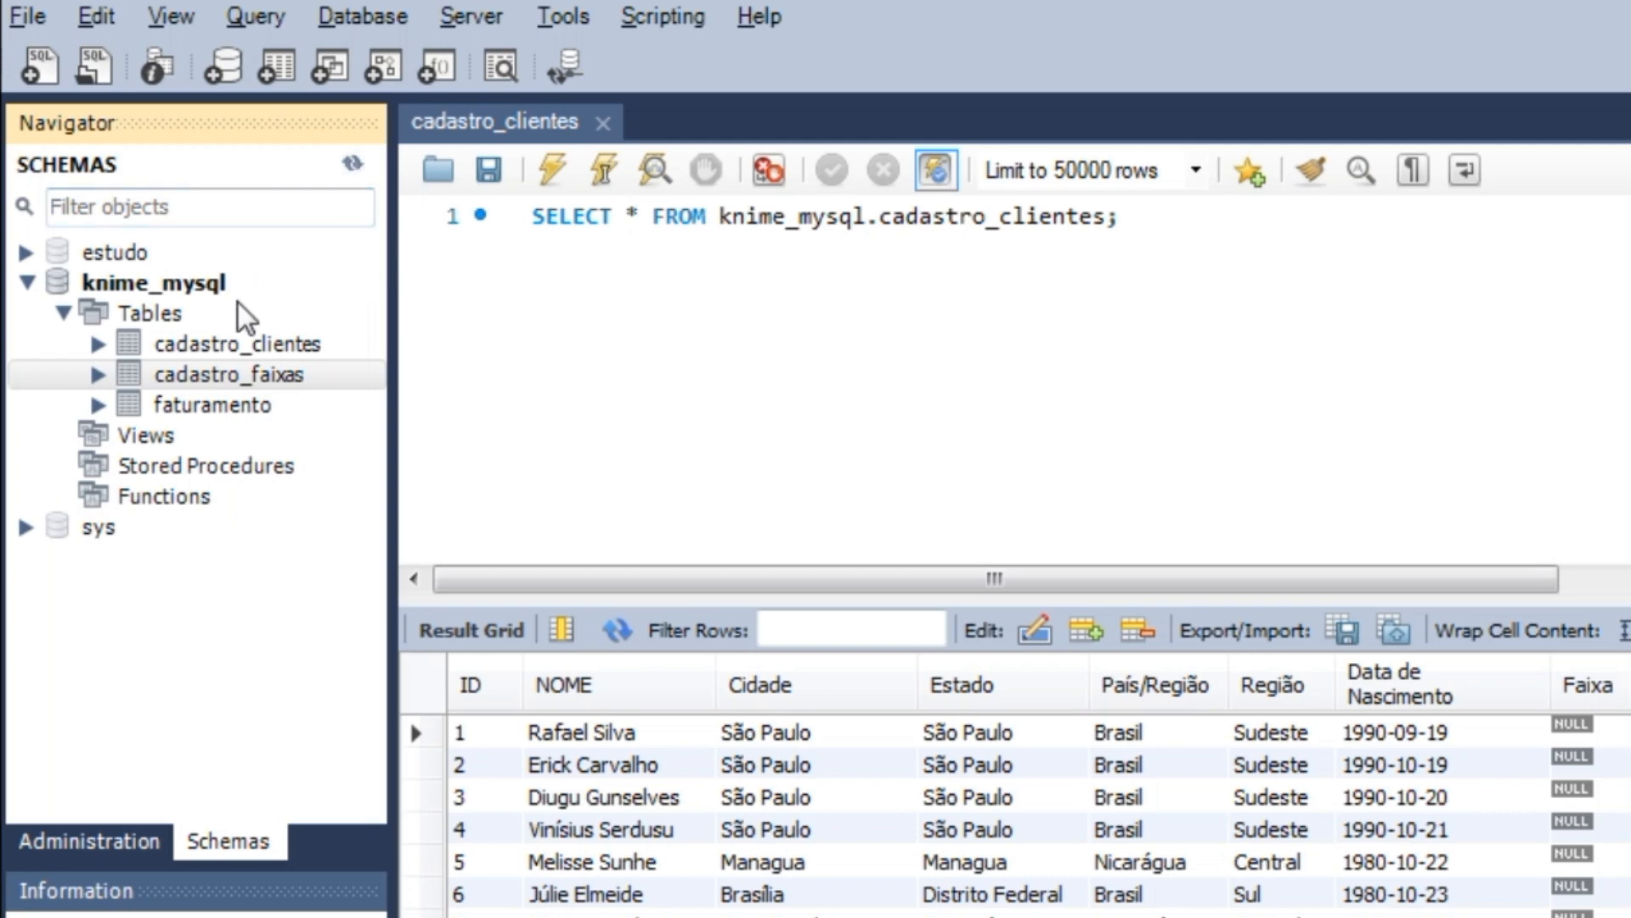
left_click(240, 415)
right_click(234, 407)
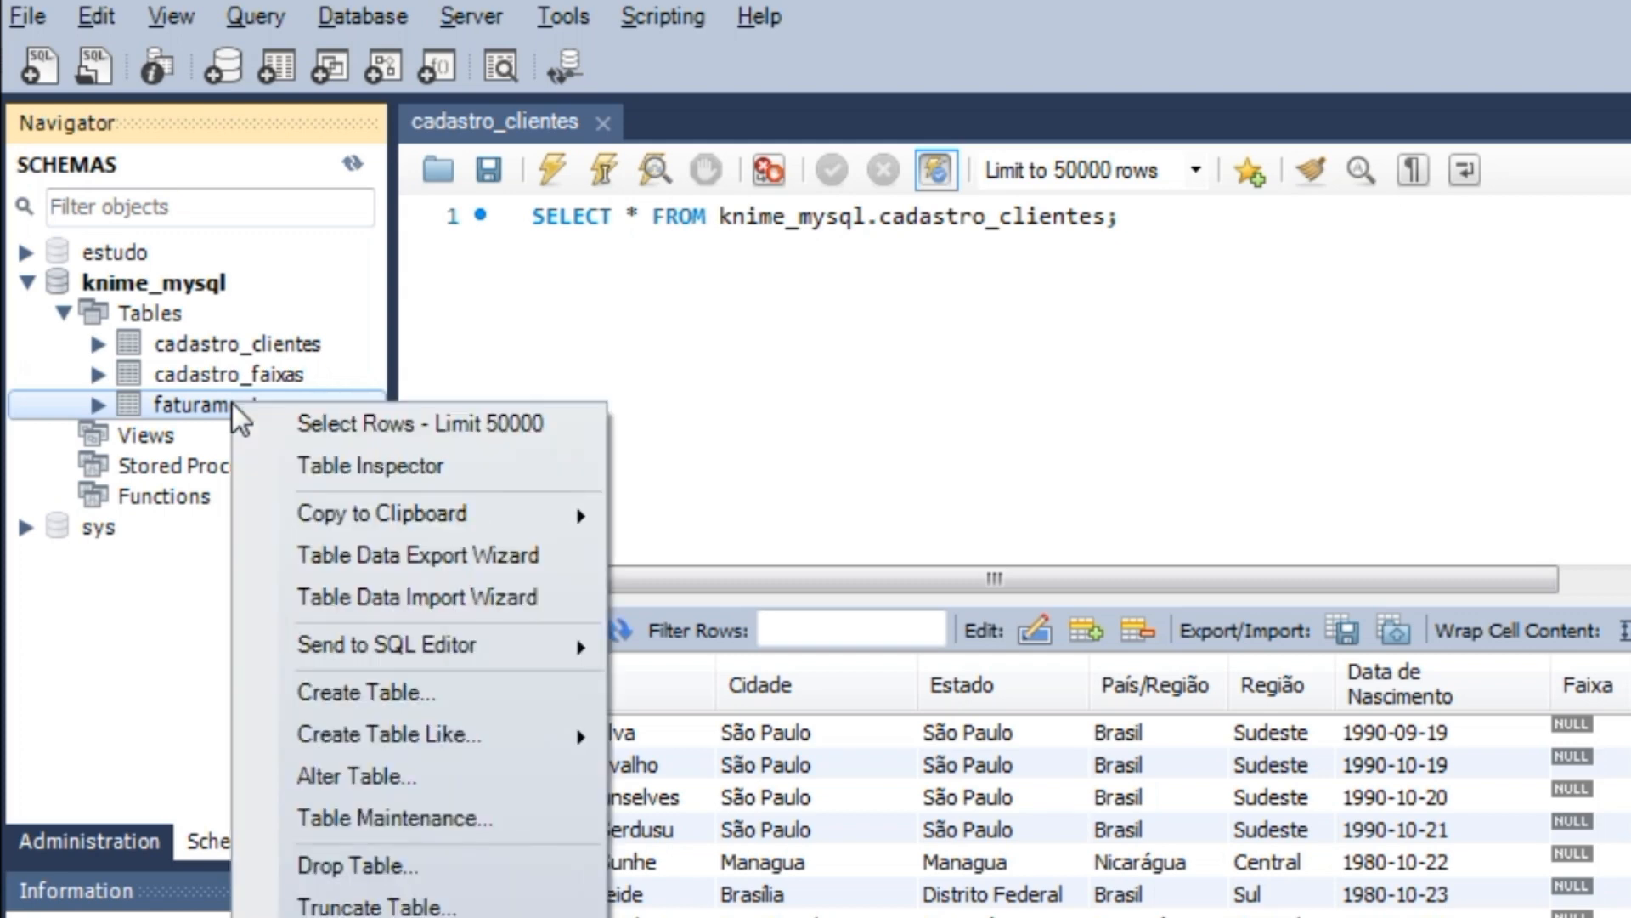
left_click(382, 429)
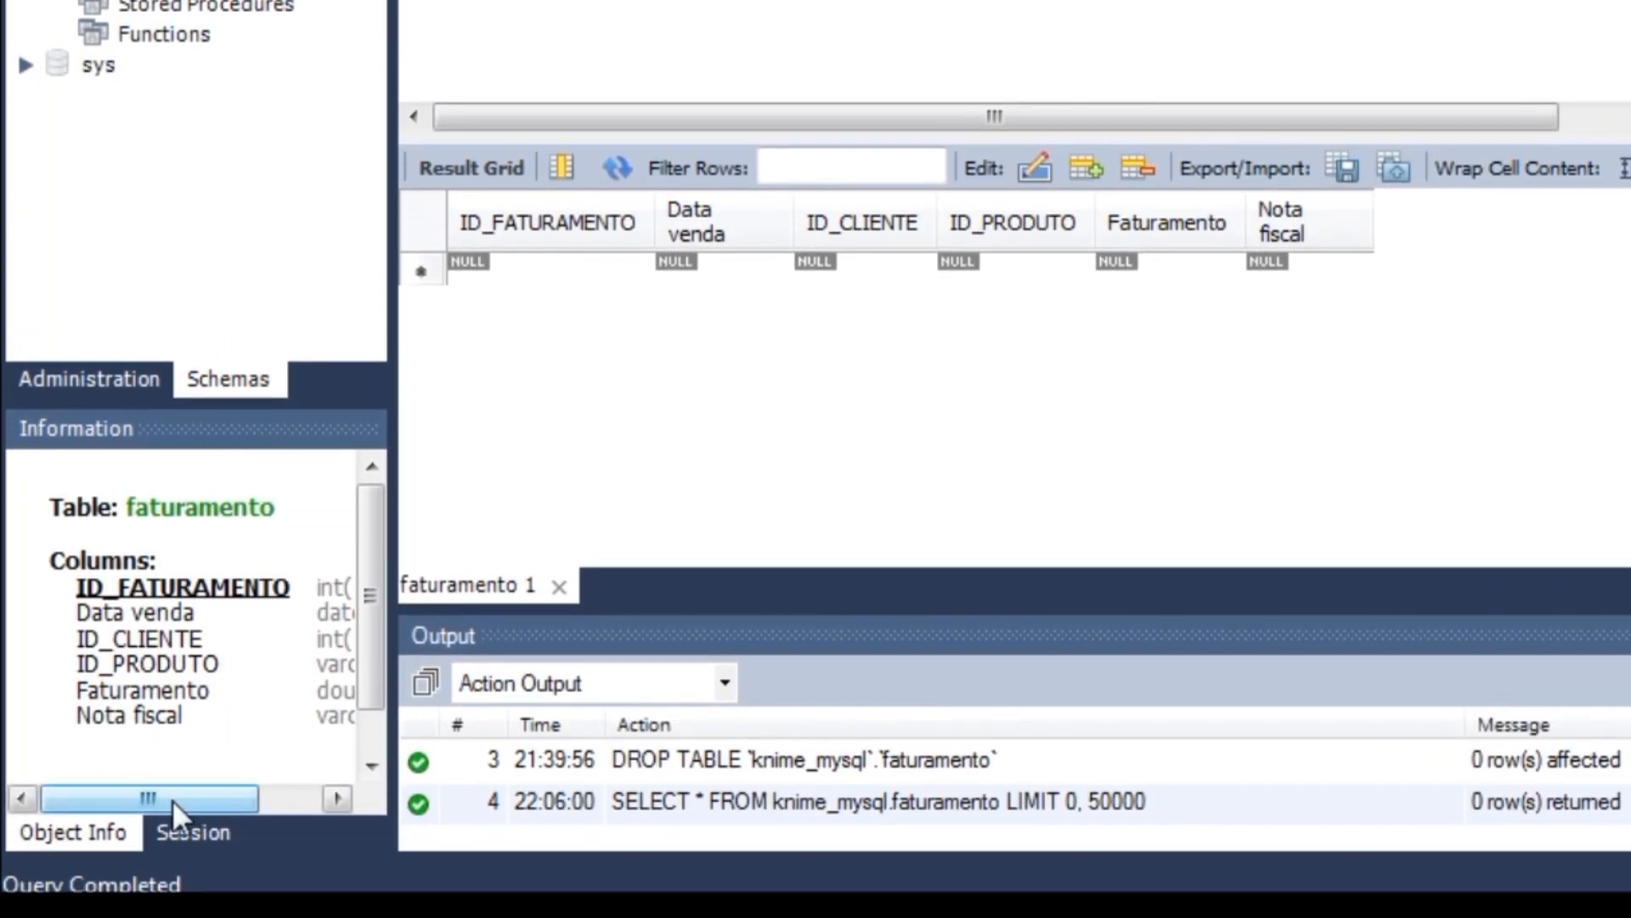
left_click_drag(172, 800, 192, 818)
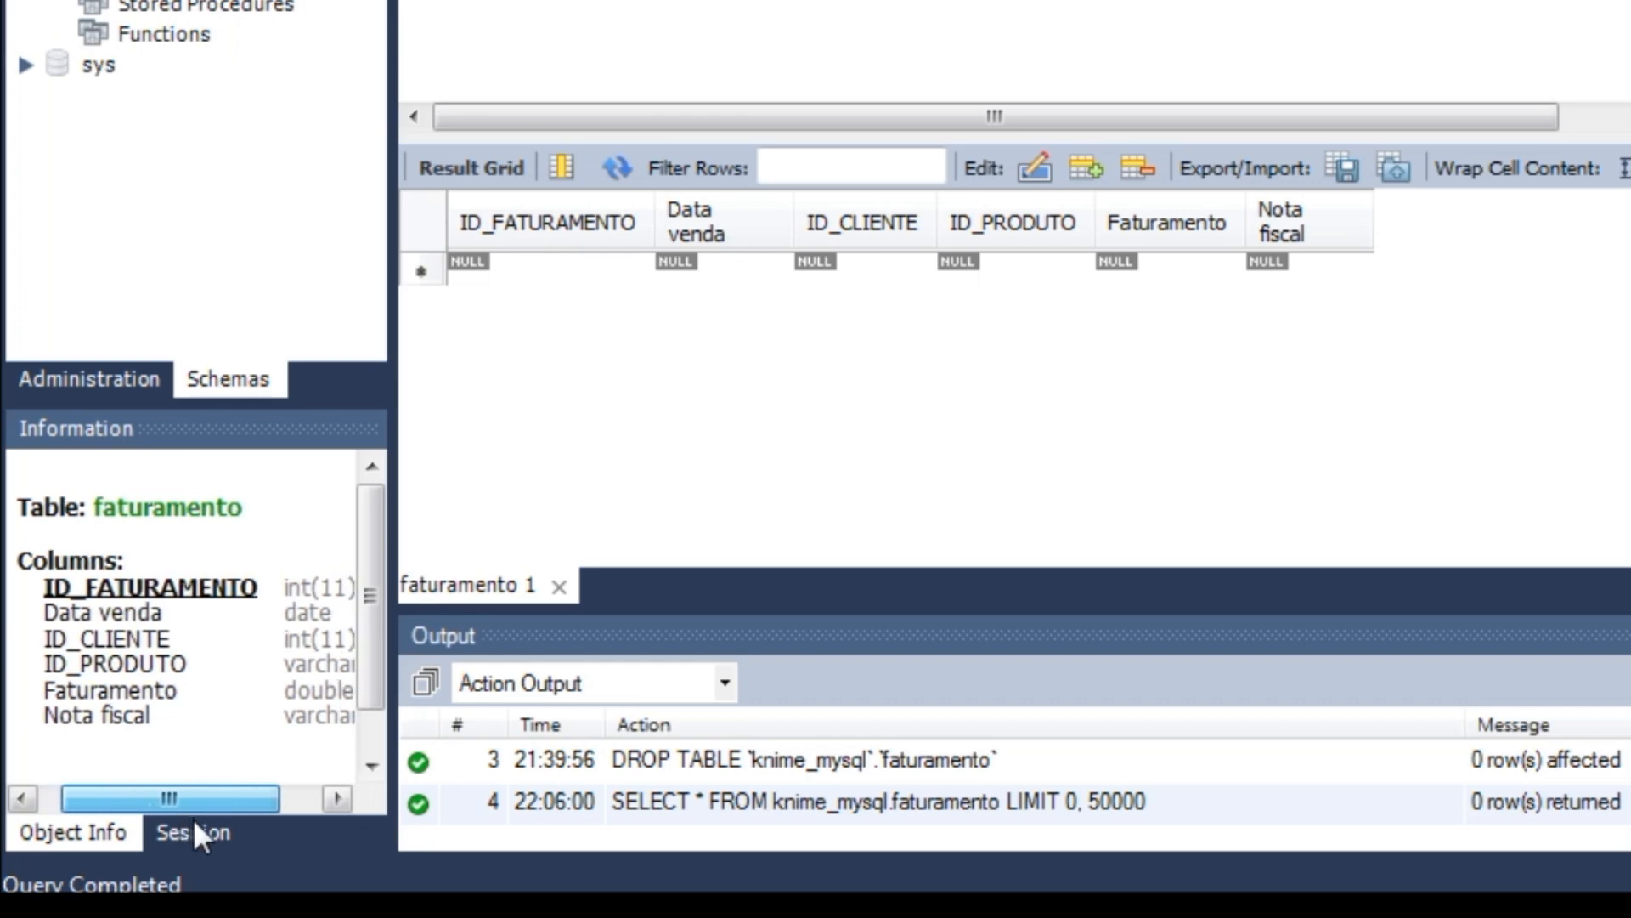
left_click_drag(192, 818, 211, 787)
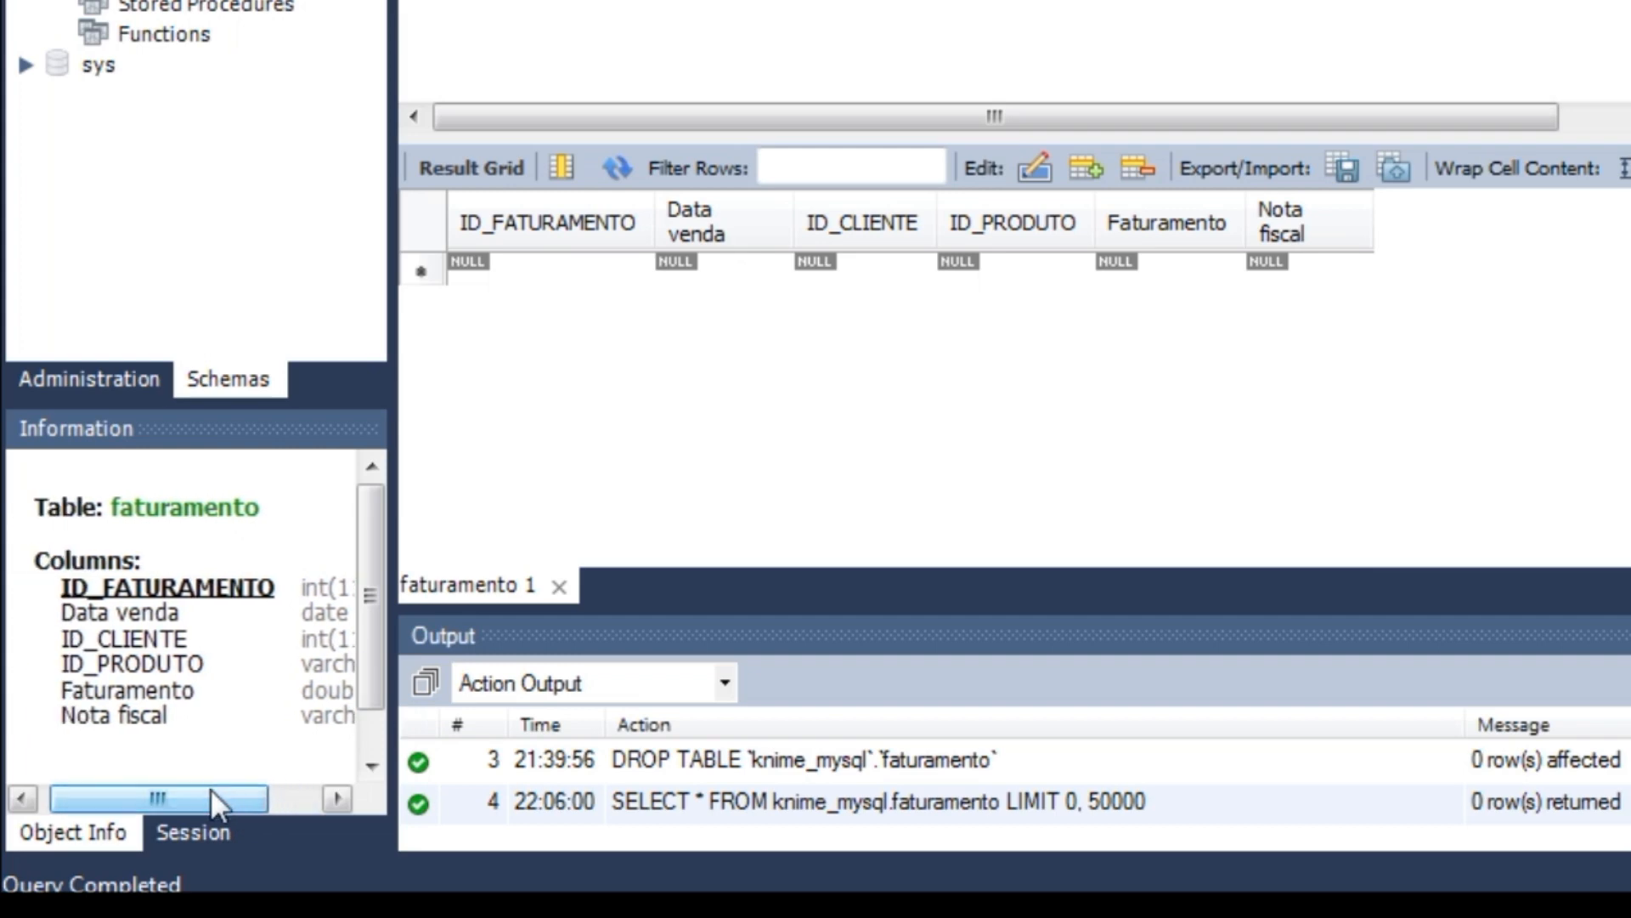